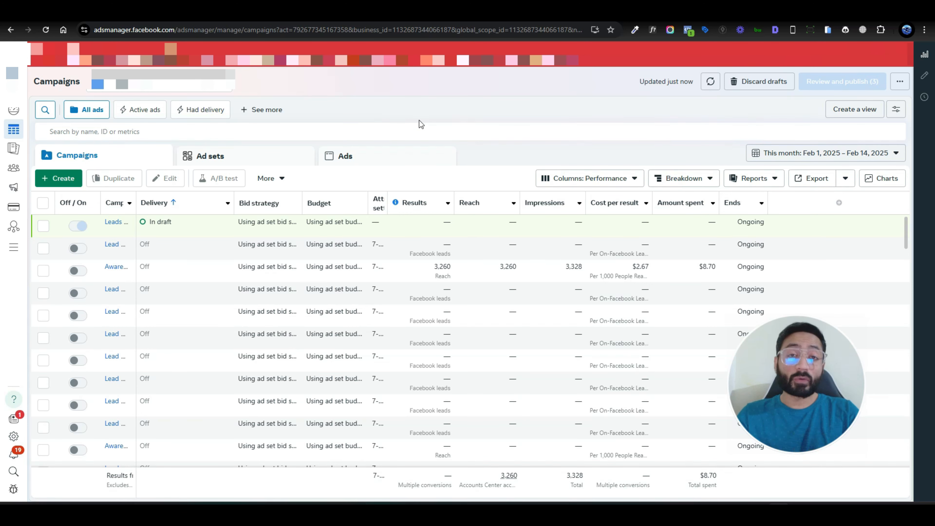
- Create a new campaign with the Leads objective, using the manual leads setup
{"action": "left_click", "coordinate": [53, 178]}
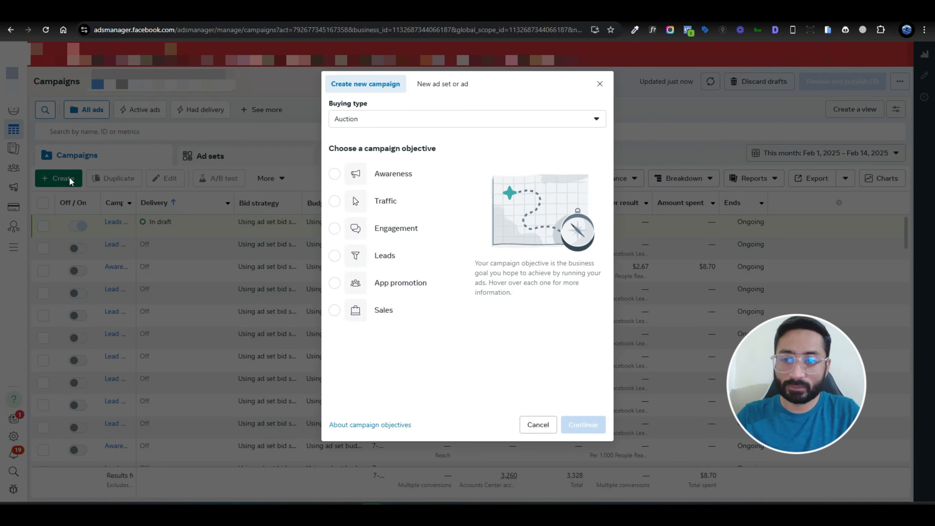
{"action": "left_click", "coordinate": [412, 264]}
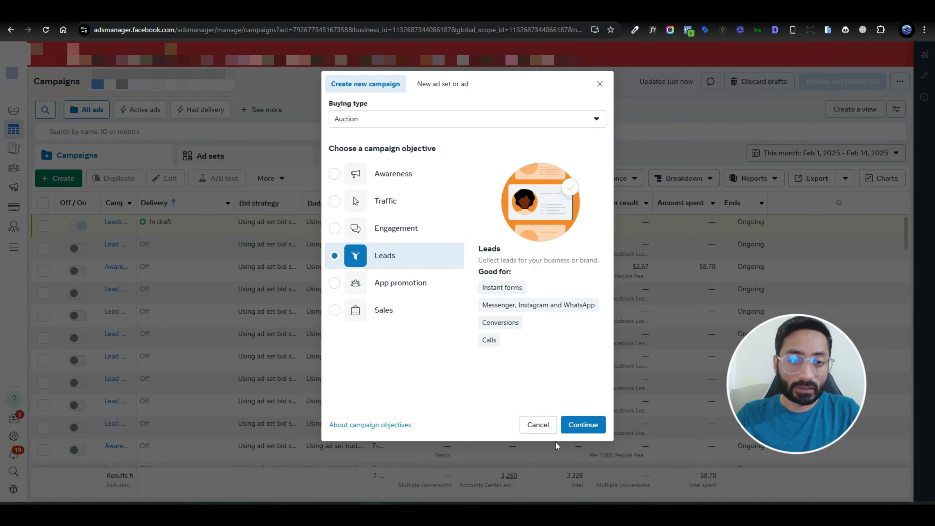
{"action": "left_click", "coordinate": [579, 428]}
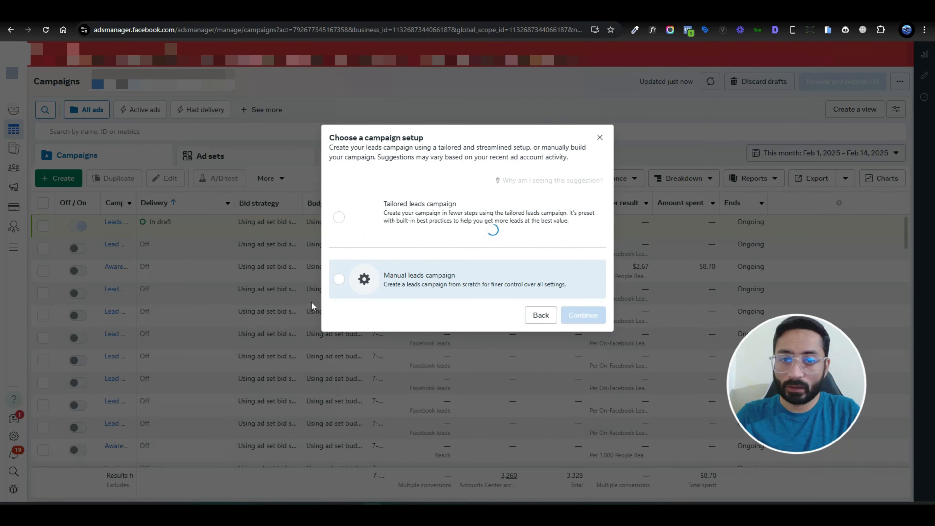
{"action": "left_click", "coordinate": [577, 317]}
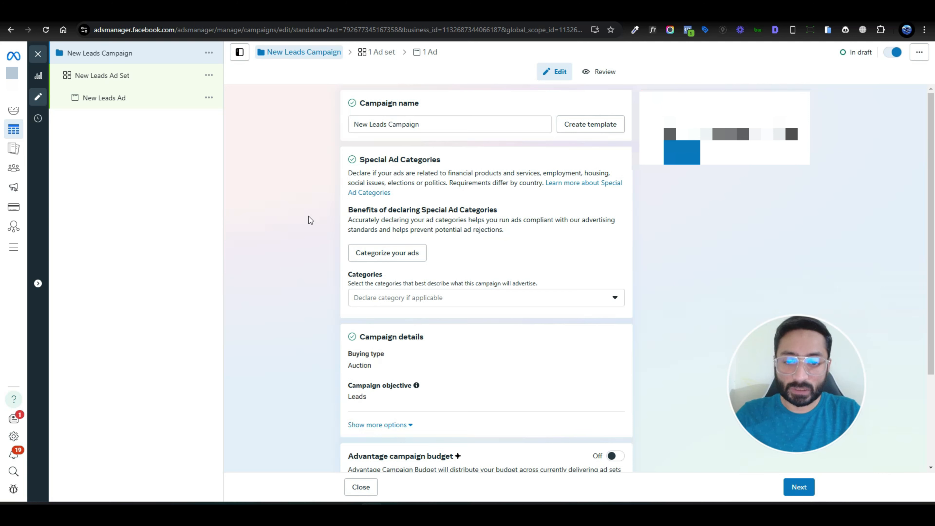
- Declare Housing as the campaign's special ad category
{"action": "scroll", "coordinate": [308, 216], "scroll_direction": "down", "scroll_amount": 3}
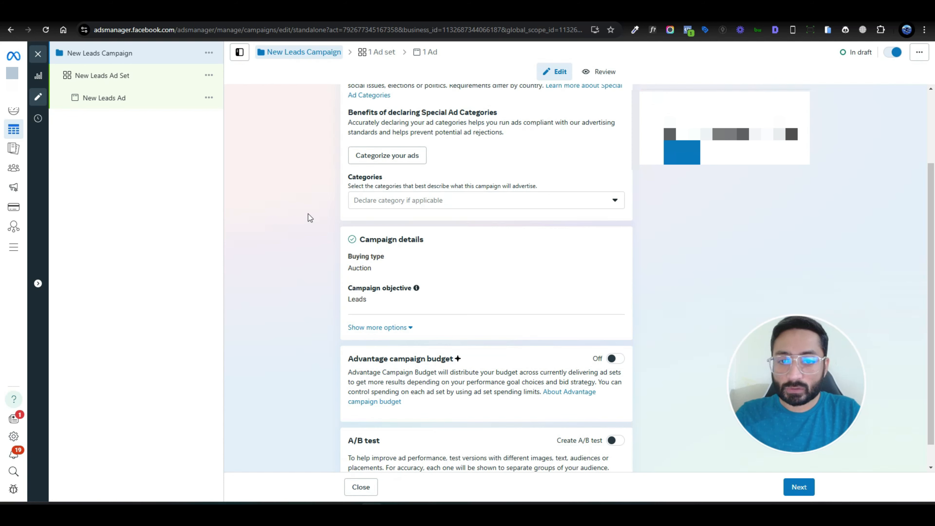
{"action": "scroll", "coordinate": [308, 213], "scroll_direction": "up", "scroll_amount": 3}
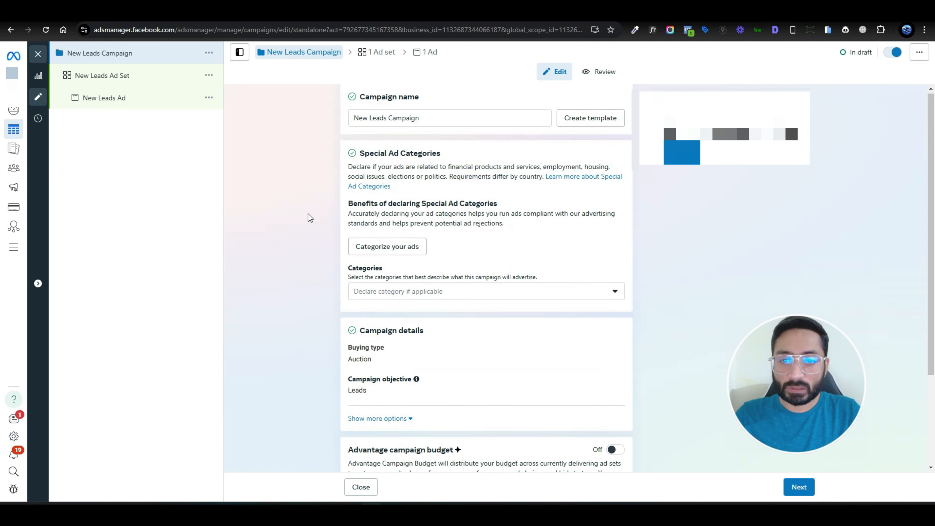
{"action": "left_click", "coordinate": [405, 299]}
{"action": "left_click", "coordinate": [456, 383]}
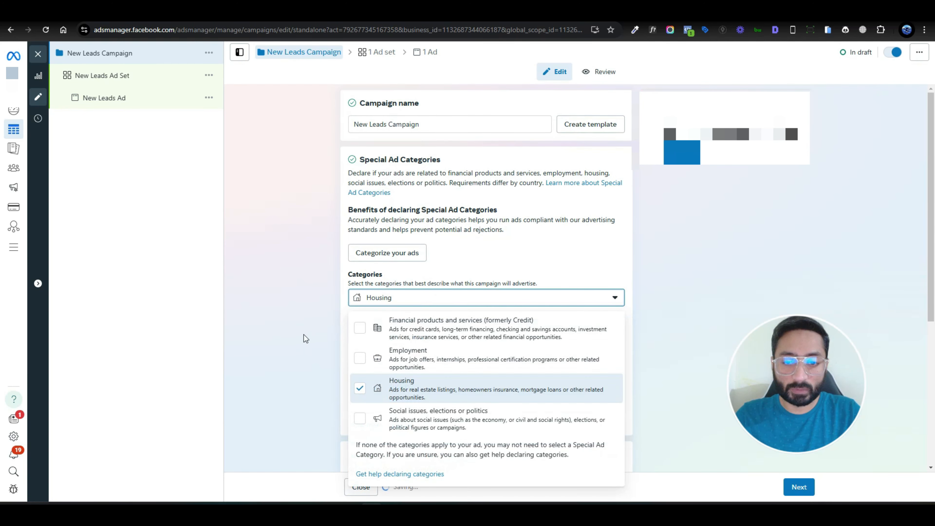
{"action": "left_click", "coordinate": [279, 311]}
{"action": "scroll", "coordinate": [300, 300], "scroll_direction": "down", "scroll_amount": 1}
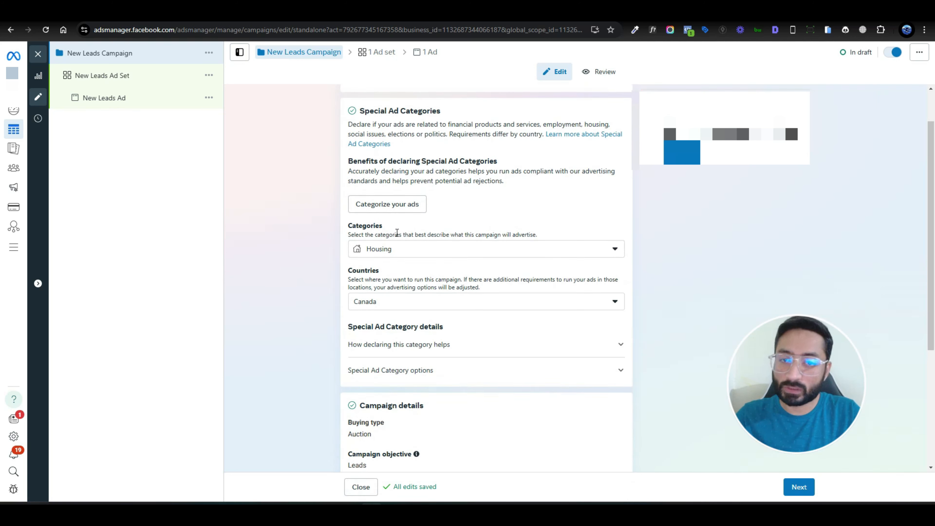
{"action": "left_click", "coordinate": [437, 254]}
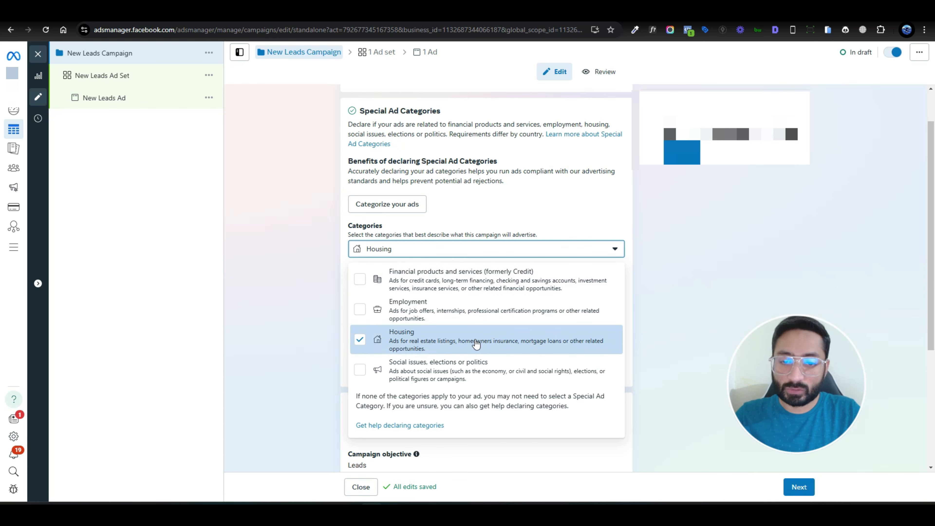
{"action": "left_click", "coordinate": [301, 267]}
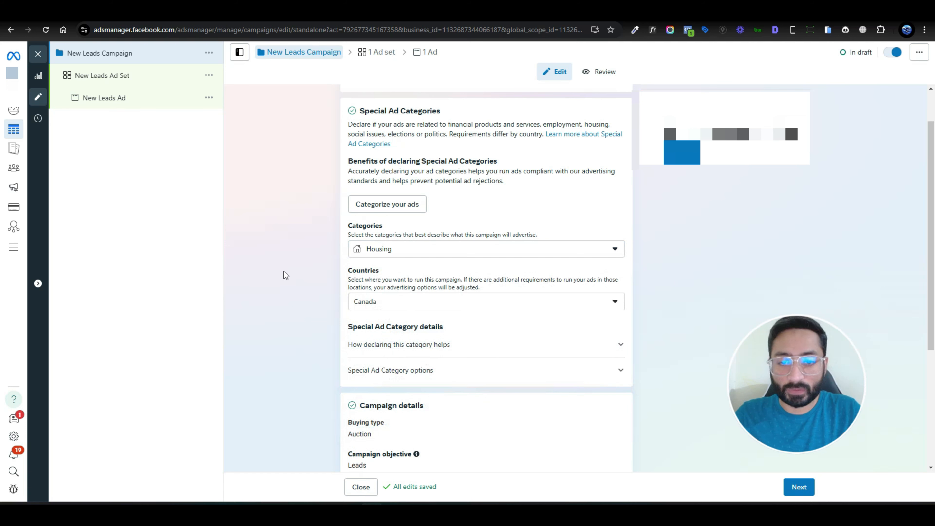
{"action": "scroll", "coordinate": [284, 275], "scroll_direction": "up", "scroll_amount": 1}
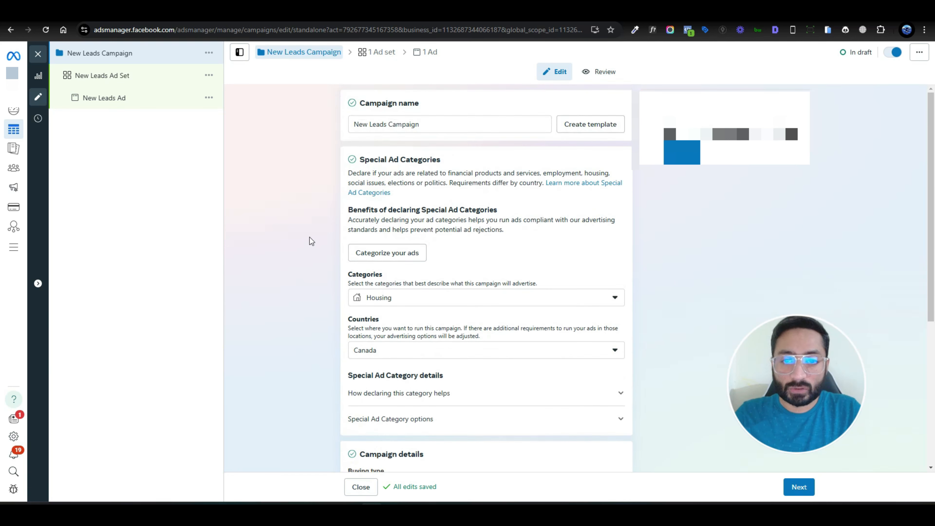
- Rename the campaign to 'Lead Form 2025 Campaign'
{"action": "double_click", "coordinate": [359, 124]}
{"action": "type", "text": "Lead form"}
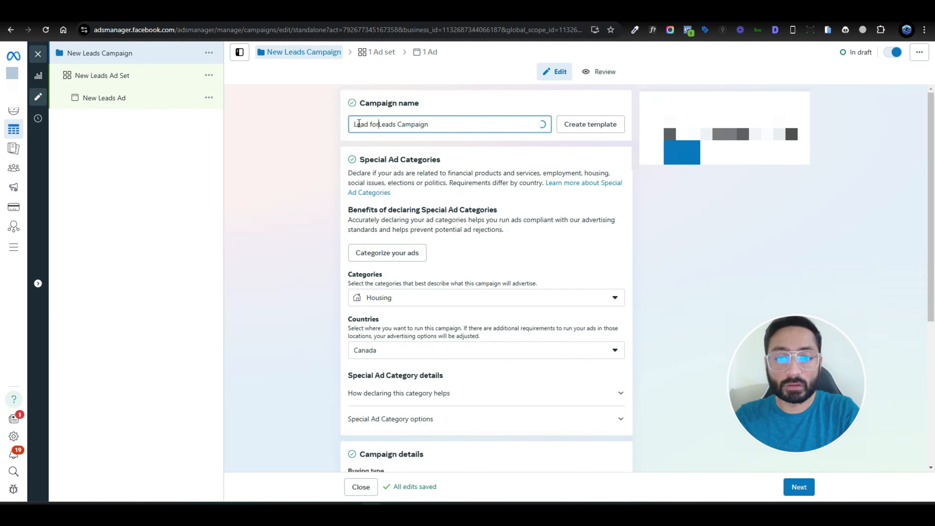
{"action": "key", "text": "BackSpace"}
{"action": "type", "text": "Form"}
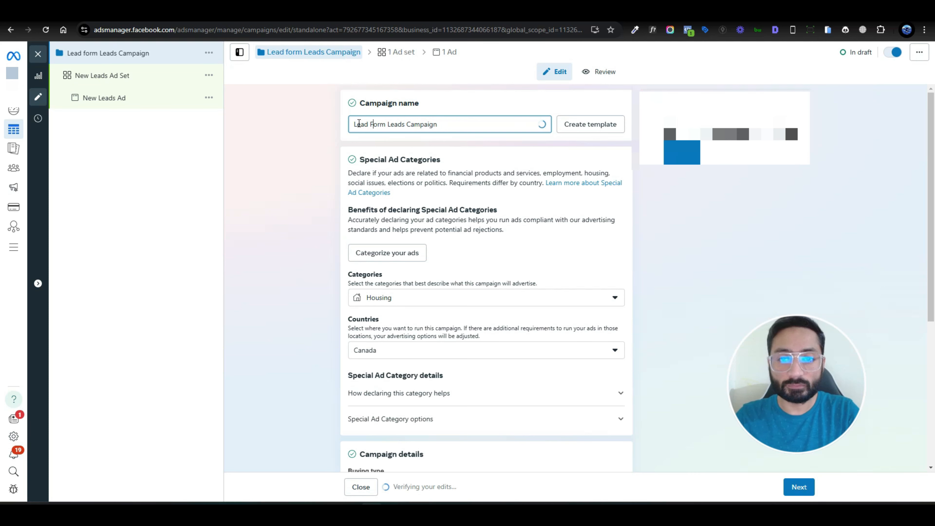
{"action": "key", "text": "ctrl+Right"}
{"action": "key", "text": "ctrl+shift+Right"}
{"action": "key", "text": "BackSpace"}
{"action": "type", "text": "2025"}
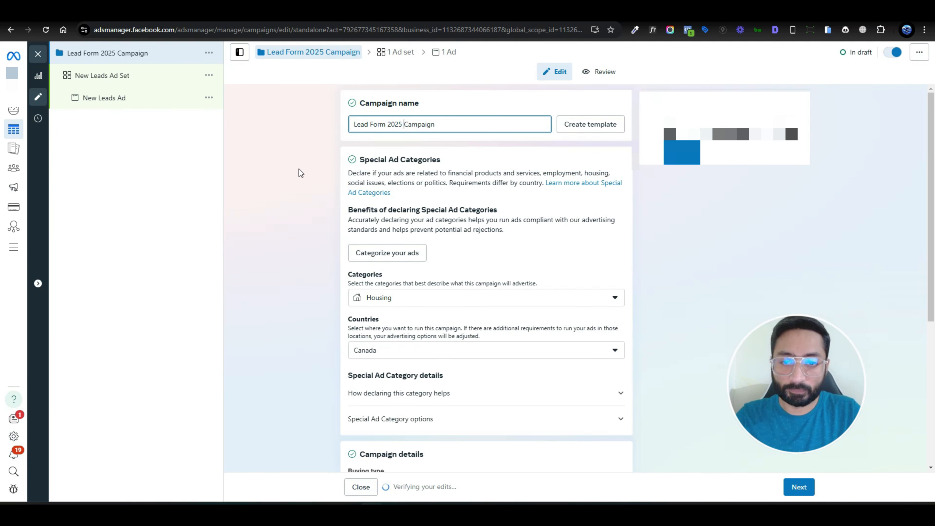
{"action": "left_click", "coordinate": [298, 182]}
{"action": "scroll", "coordinate": [297, 309], "scroll_direction": "down", "scroll_amount": 5}
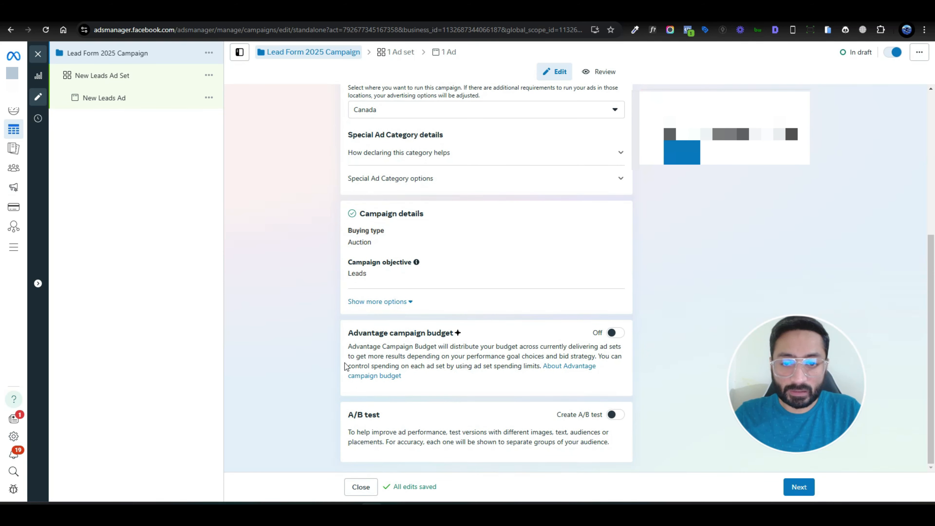
- Rename the ad set to 'Broad'
{"action": "left_click", "coordinate": [135, 75]}
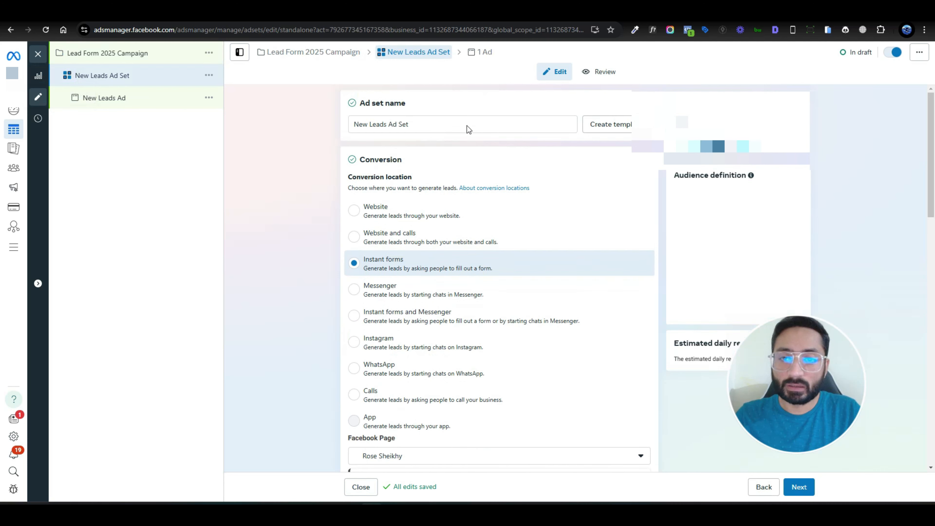
{"action": "double_click", "coordinate": [422, 121]}
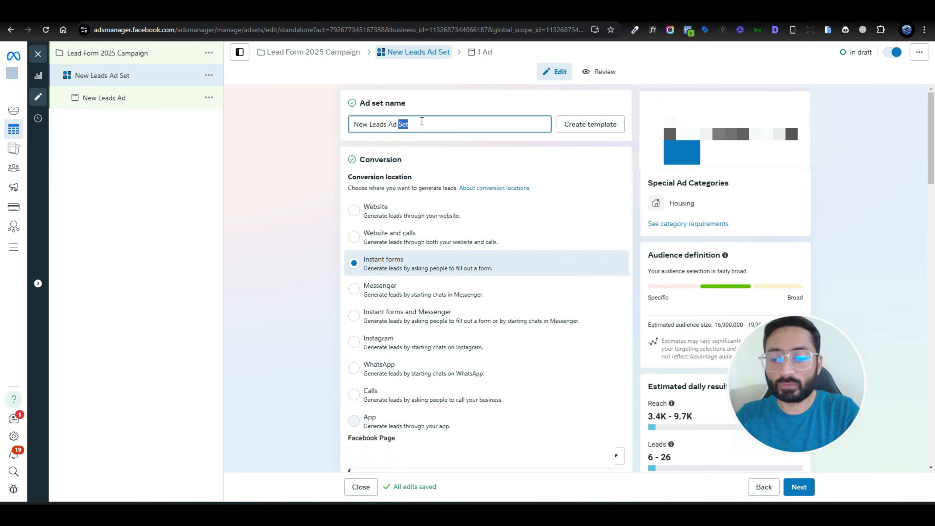
{"action": "key", "text": "ctrl+a"}
{"action": "type", "text": "Broad"}
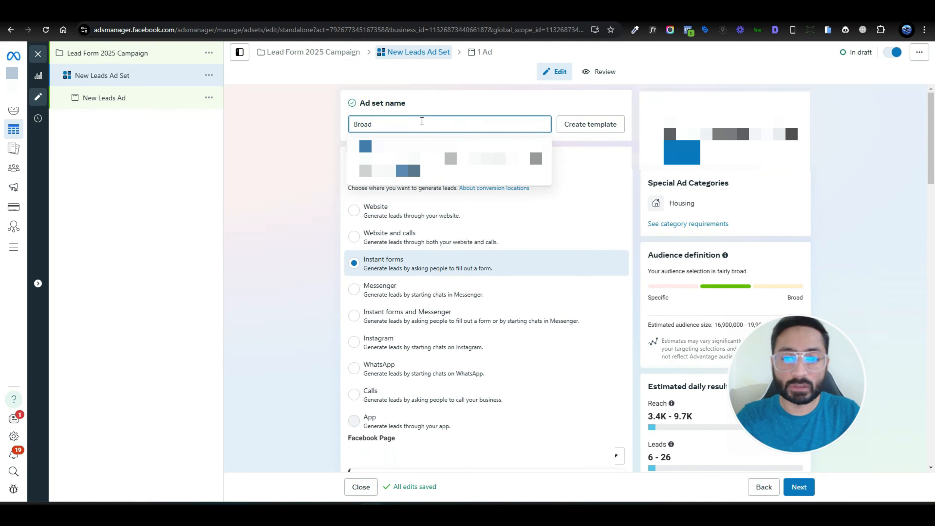
{"action": "left_click", "coordinate": [306, 231]}
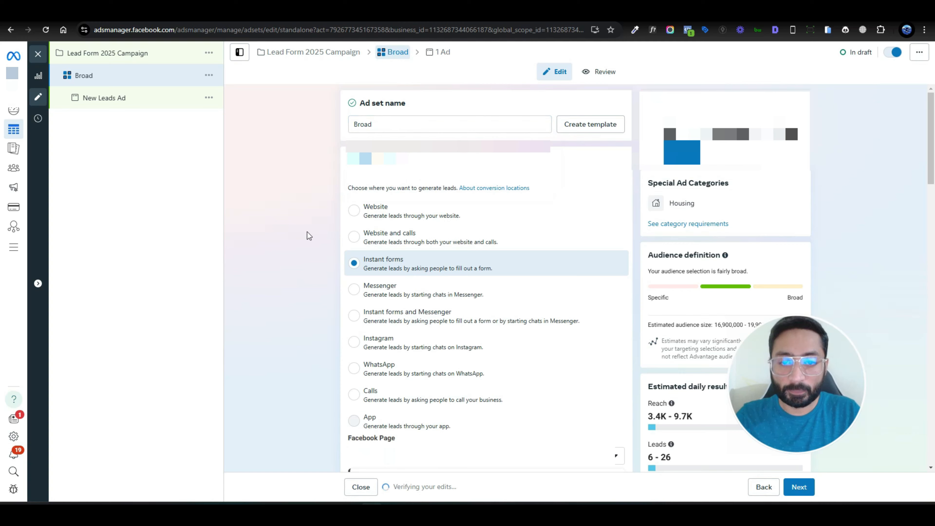
- Choose the Facebook Page for the ad set's instant form leads
{"action": "scroll", "coordinate": [306, 233], "scroll_direction": "down", "scroll_amount": 5}
{"action": "scroll", "coordinate": [293, 248], "scroll_direction": "up", "scroll_amount": 4}
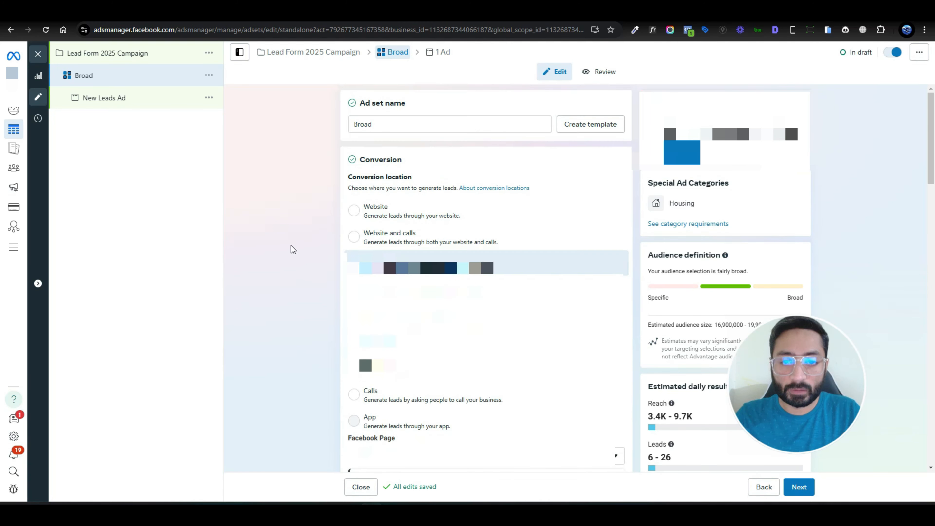
{"action": "scroll", "coordinate": [291, 363], "scroll_direction": "down", "scroll_amount": 2}
{"action": "scroll", "coordinate": [291, 364], "scroll_direction": "down", "scroll_amount": 3}
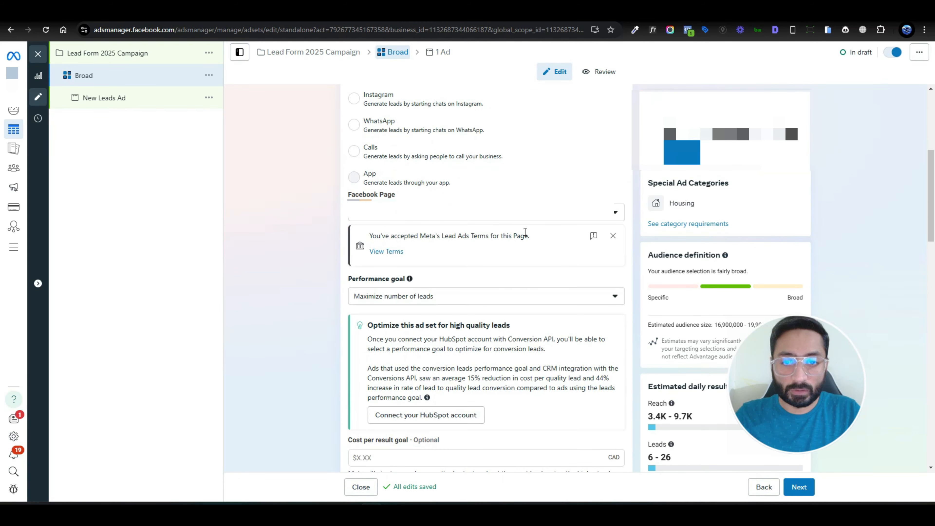
{"action": "left_click", "coordinate": [511, 217]}
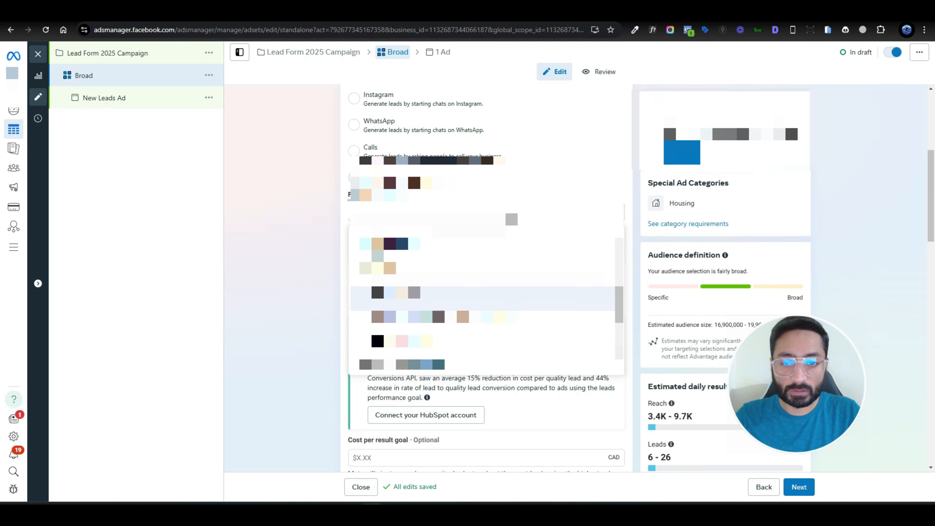
{"action": "scroll", "coordinate": [475, 329], "scroll_direction": "down", "scroll_amount": 1}
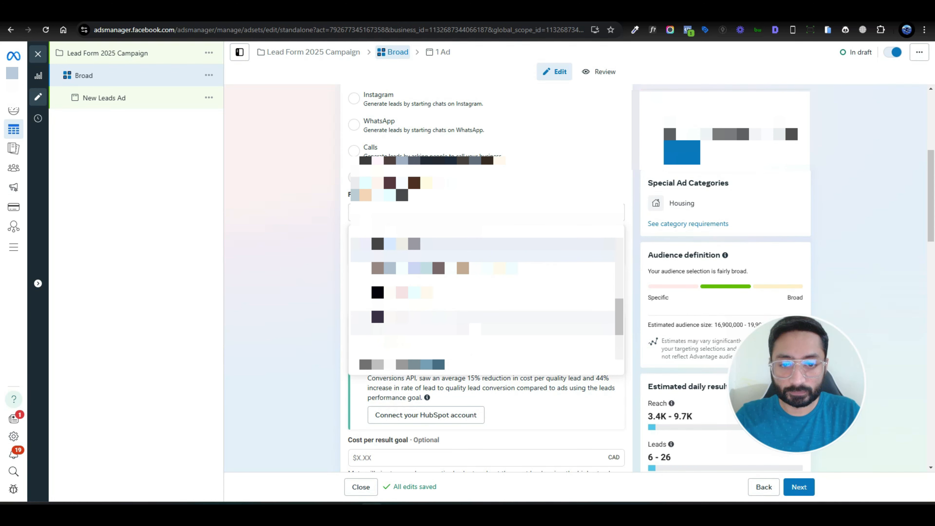
{"action": "left_click", "coordinate": [299, 303]}
{"action": "scroll", "coordinate": [300, 313], "scroll_direction": "down", "scroll_amount": 6}
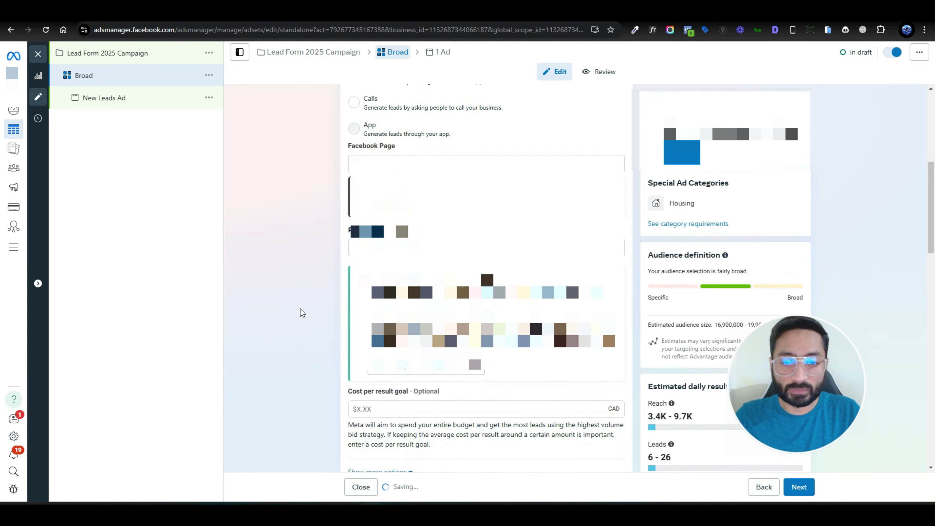
{"action": "scroll", "coordinate": [300, 313], "scroll_direction": "down", "scroll_amount": 1}
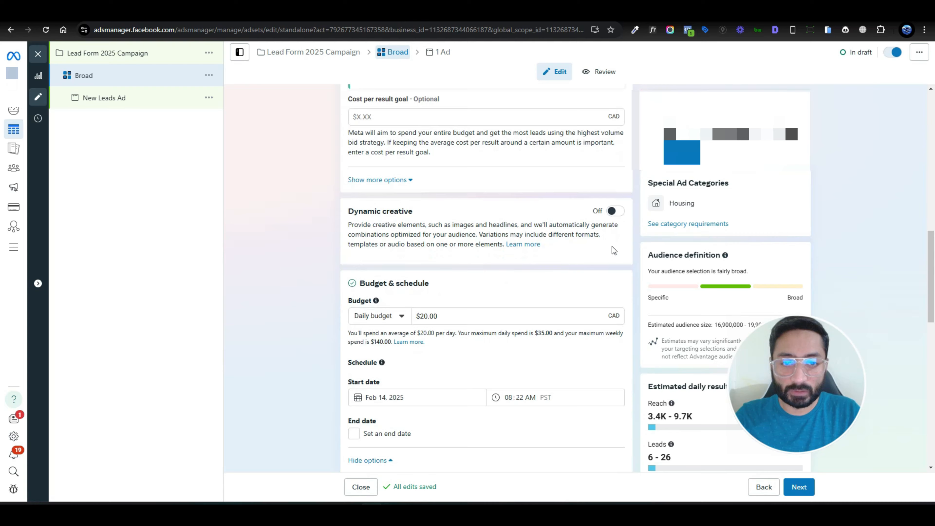
- Turn on dynamic creative for the Broad ad set
{"action": "left_click", "coordinate": [615, 211]}
{"action": "left_click", "coordinate": [577, 263]}
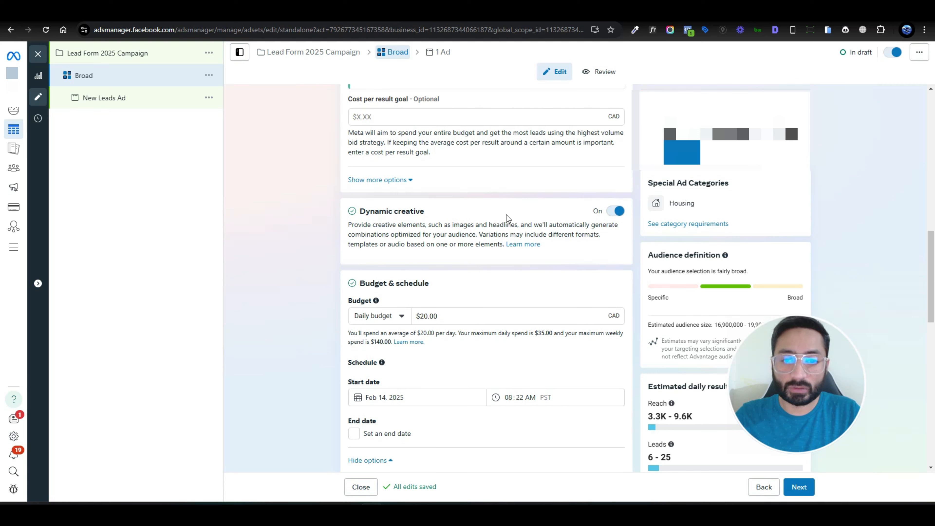
{"action": "scroll", "coordinate": [313, 272], "scroll_direction": "down", "scroll_amount": 4}
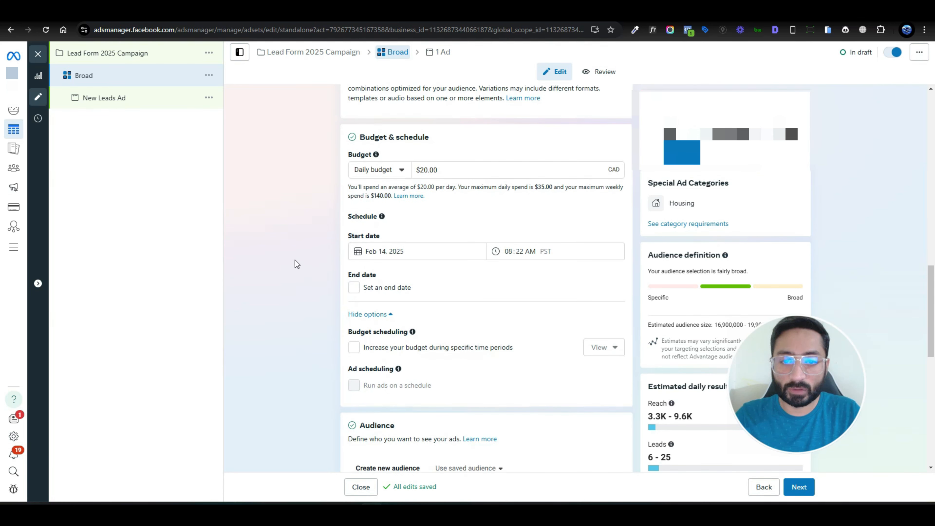
{"action": "scroll", "coordinate": [279, 280], "scroll_direction": "down", "scroll_amount": 14}
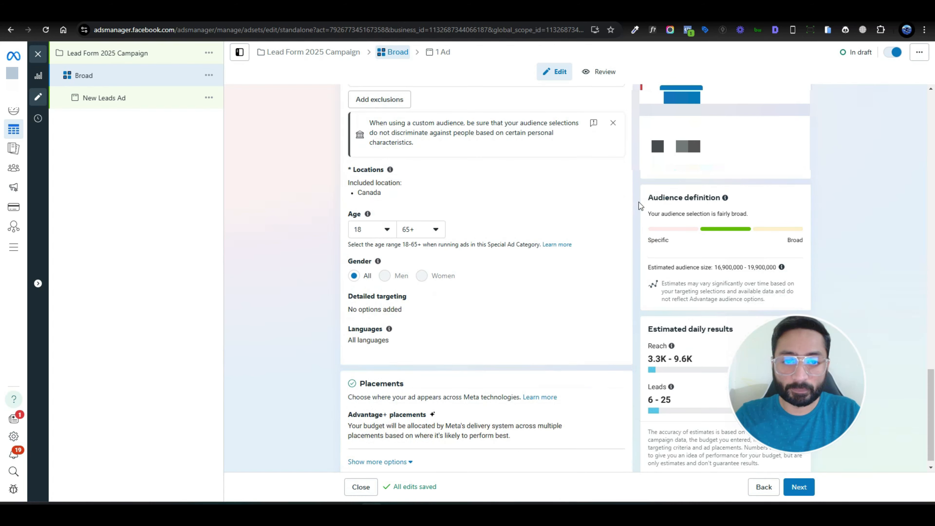
- Review the ad set's British Columbia location targeting, then go to the ad
{"action": "left_click", "coordinate": [607, 176]}
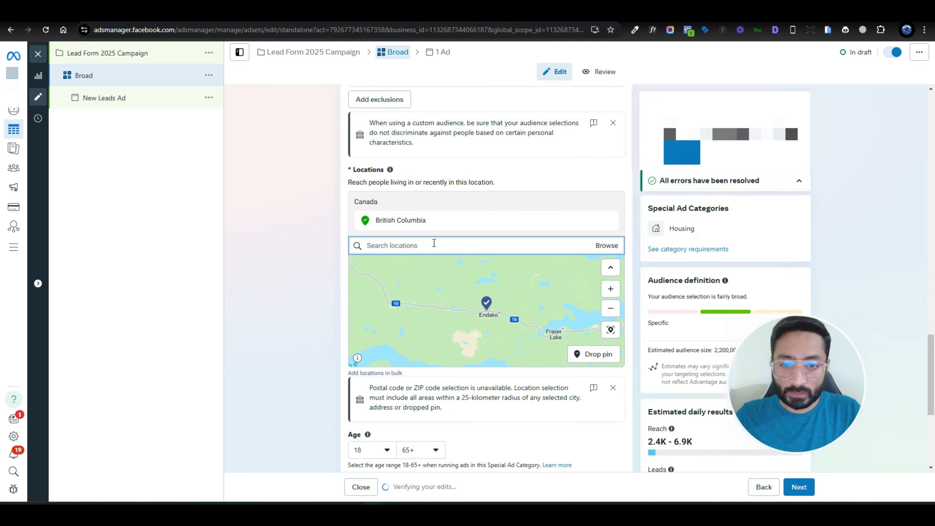
{"action": "scroll", "coordinate": [306, 280], "scroll_direction": "down", "scroll_amount": 6}
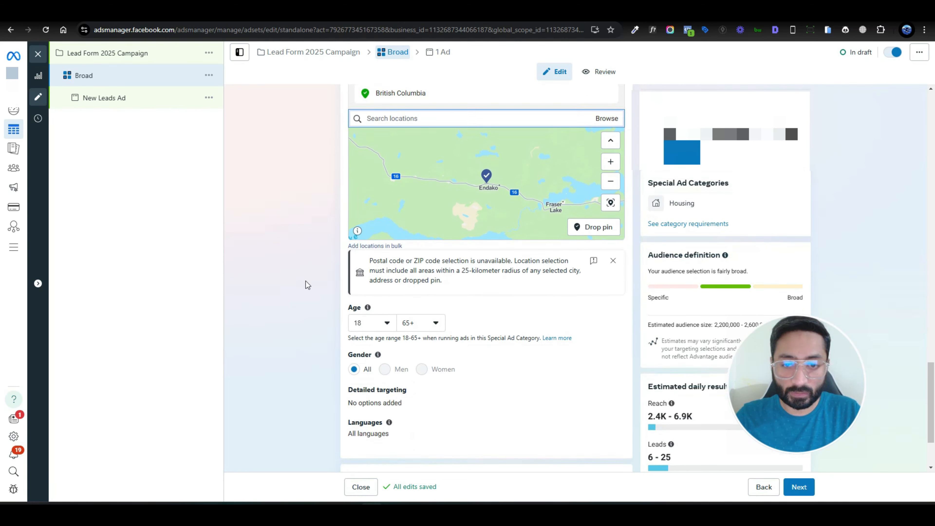
{"action": "scroll", "coordinate": [543, 298], "scroll_direction": "up", "scroll_amount": 3}
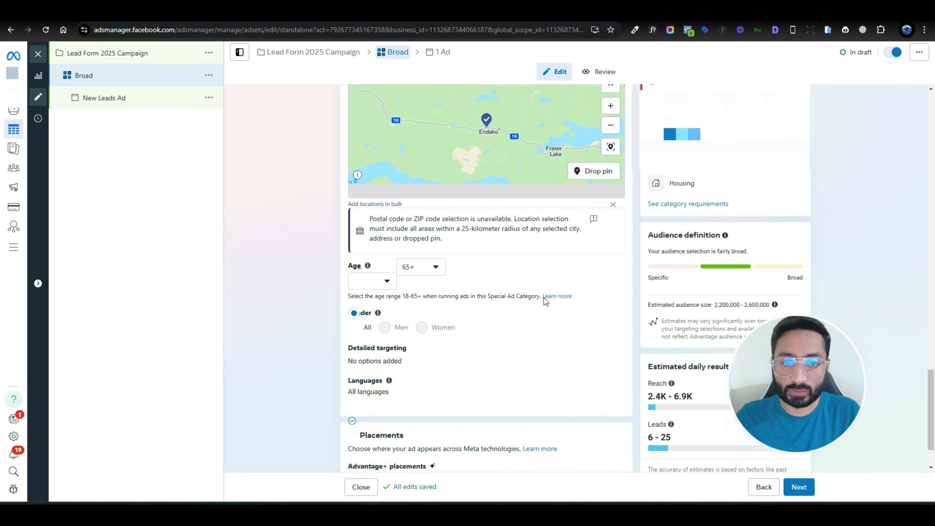
{"action": "left_click", "coordinate": [122, 99]}
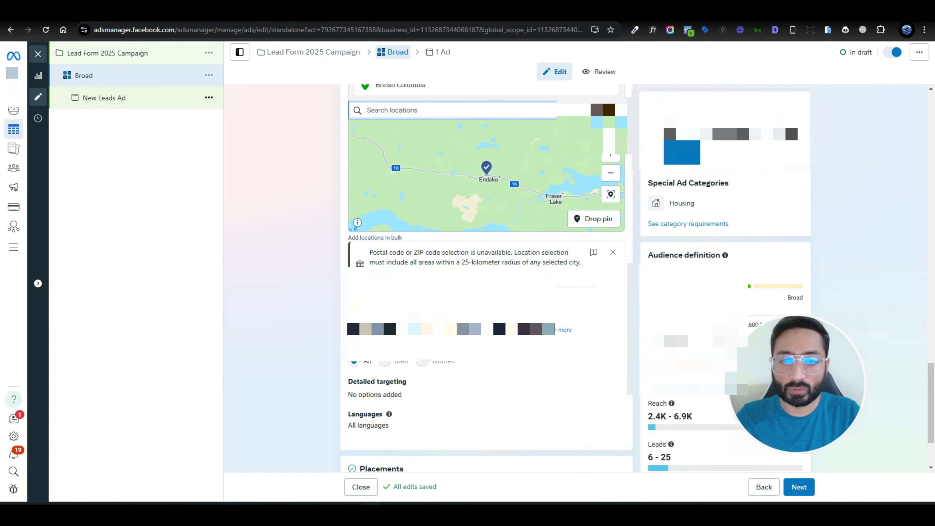
- Replace the ad name 'New Leads Ad' with 'Ad' and review the ad settings
{"action": "double_click", "coordinate": [382, 126]}
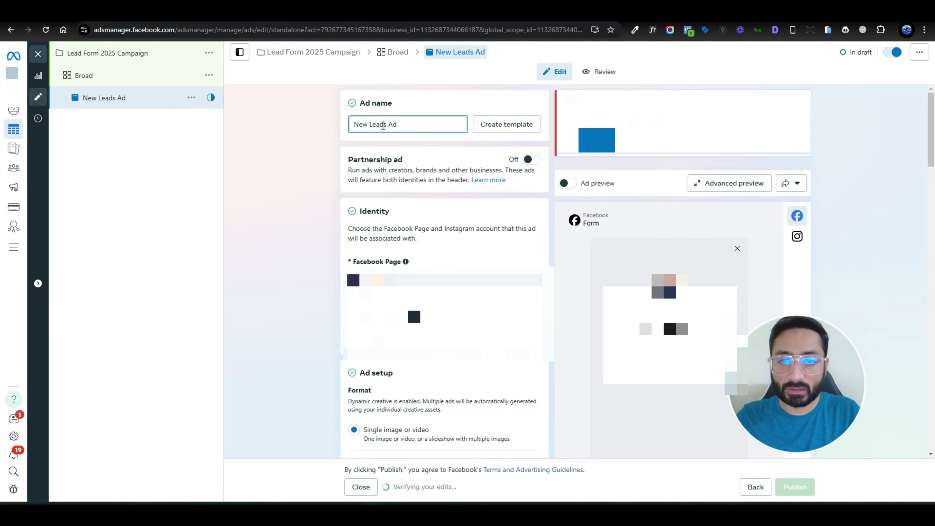
{"action": "triple_click", "coordinate": [382, 126]}
{"action": "type", "text": "Ad"}
{"action": "left_click", "coordinate": [321, 203]}
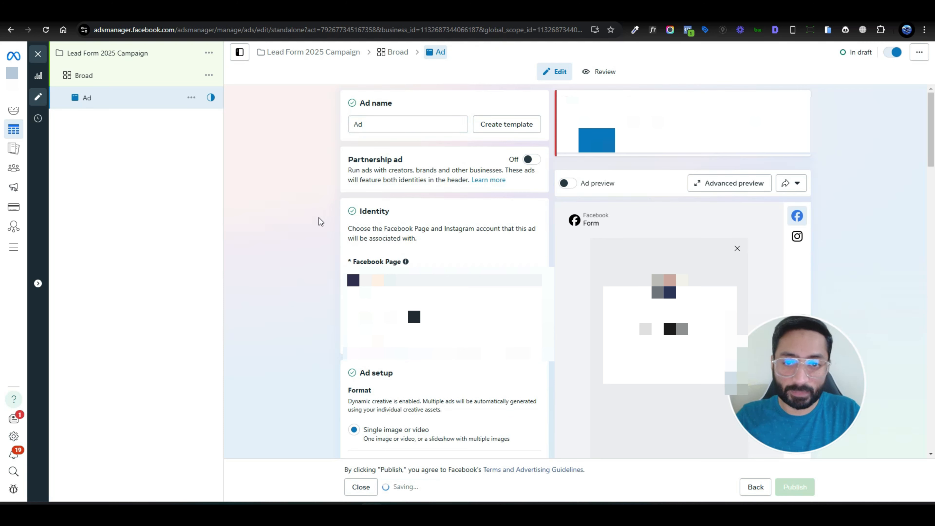
{"action": "scroll", "coordinate": [322, 224], "scroll_direction": "down", "scroll_amount": 10}
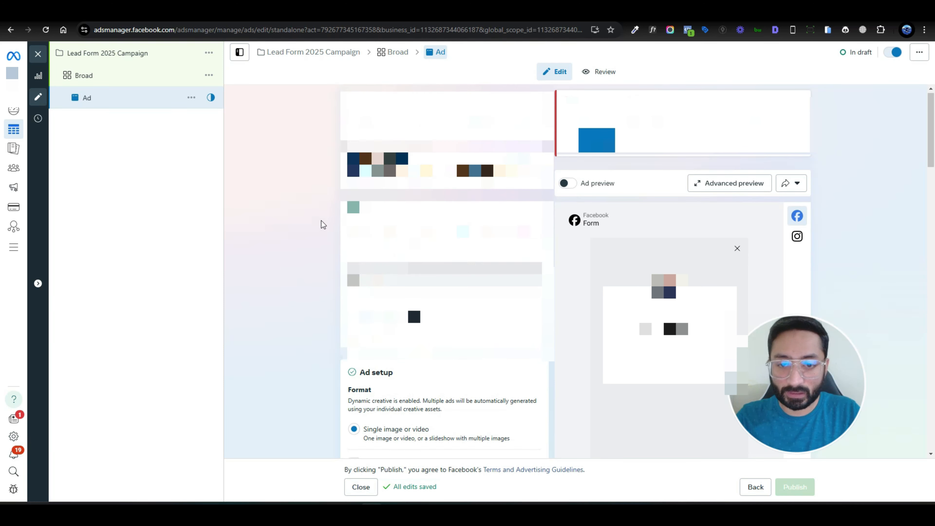
{"action": "scroll", "coordinate": [320, 224], "scroll_direction": "down", "scroll_amount": 3}
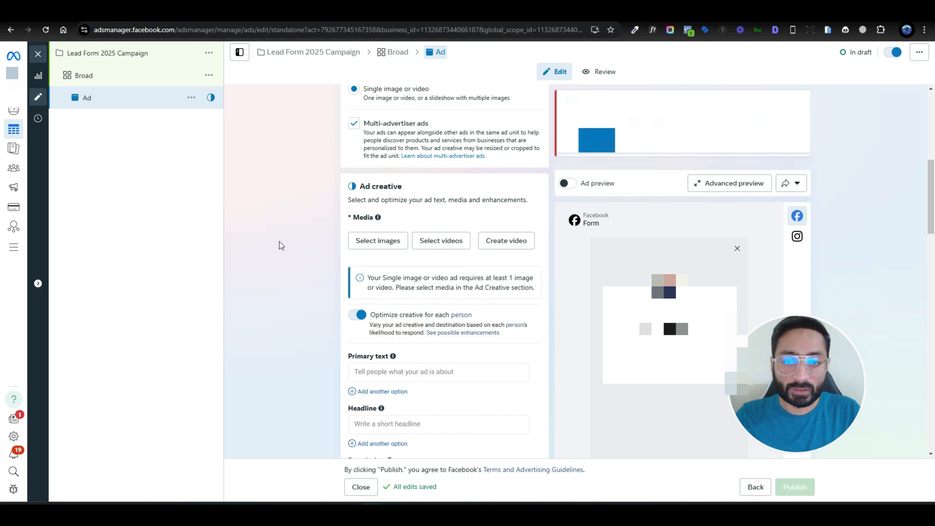
{"action": "scroll", "coordinate": [281, 246], "scroll_direction": "down", "scroll_amount": 1}
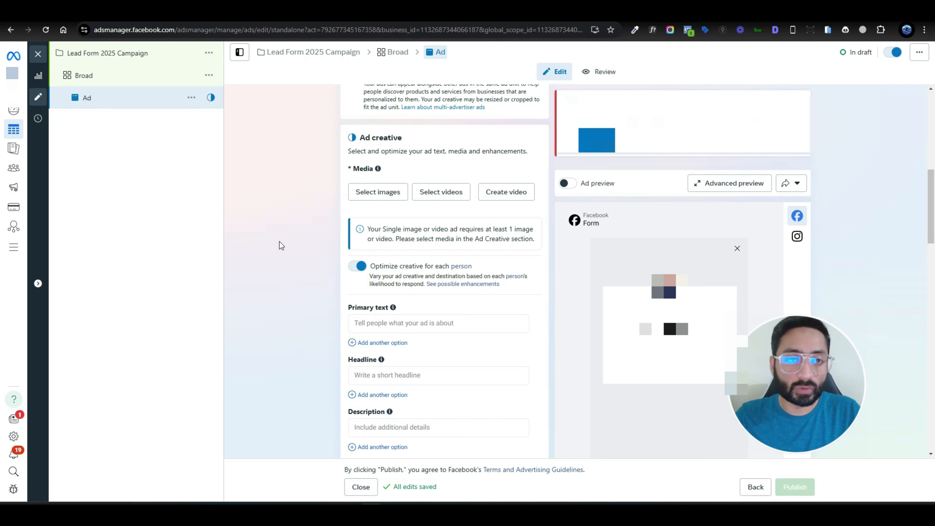
{"action": "scroll", "coordinate": [485, 275], "scroll_direction": "up", "scroll_amount": 5}
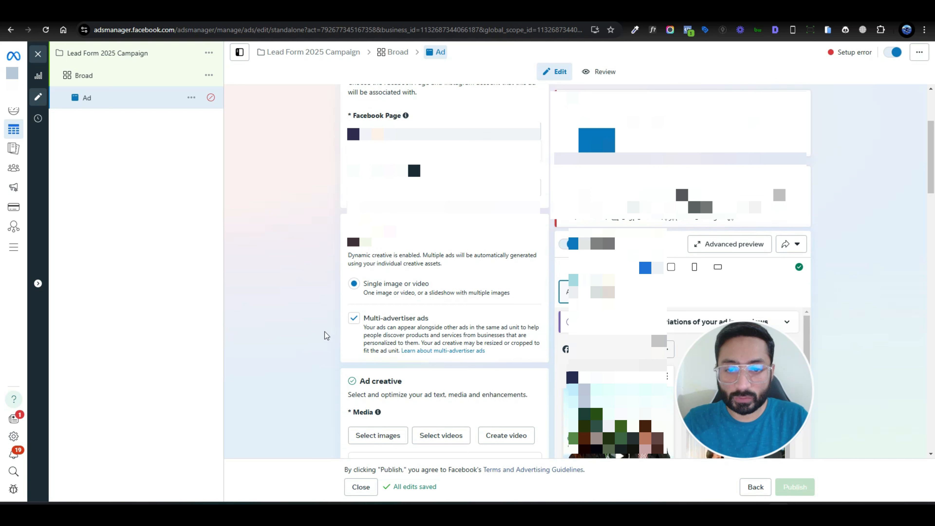
- Uncheck Multi-advertiser ads and review the 0:44 video creative
{"action": "left_click", "coordinate": [354, 319]}
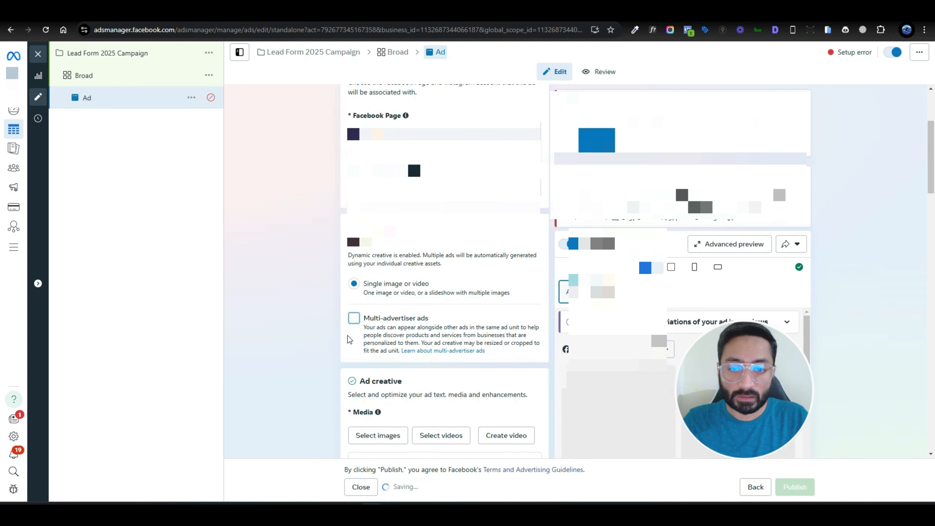
{"action": "scroll", "coordinate": [331, 313], "scroll_direction": "down", "scroll_amount": 3}
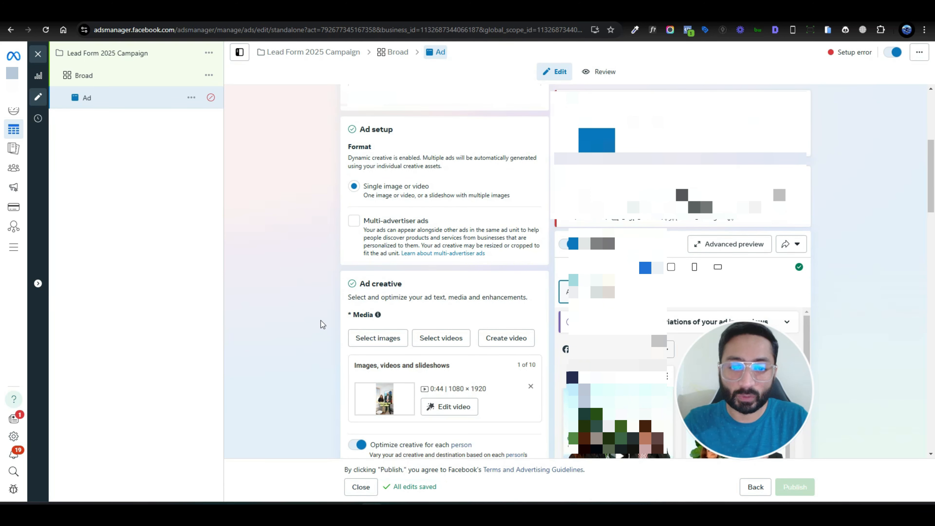
{"action": "scroll", "coordinate": [321, 324], "scroll_direction": "down", "scroll_amount": 1}
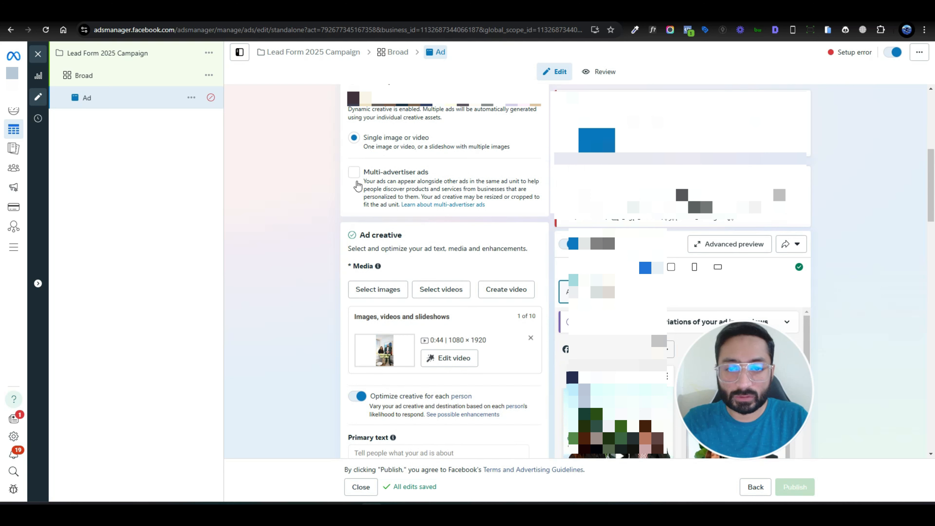
{"action": "scroll", "coordinate": [313, 315], "scroll_direction": "down", "scroll_amount": 4}
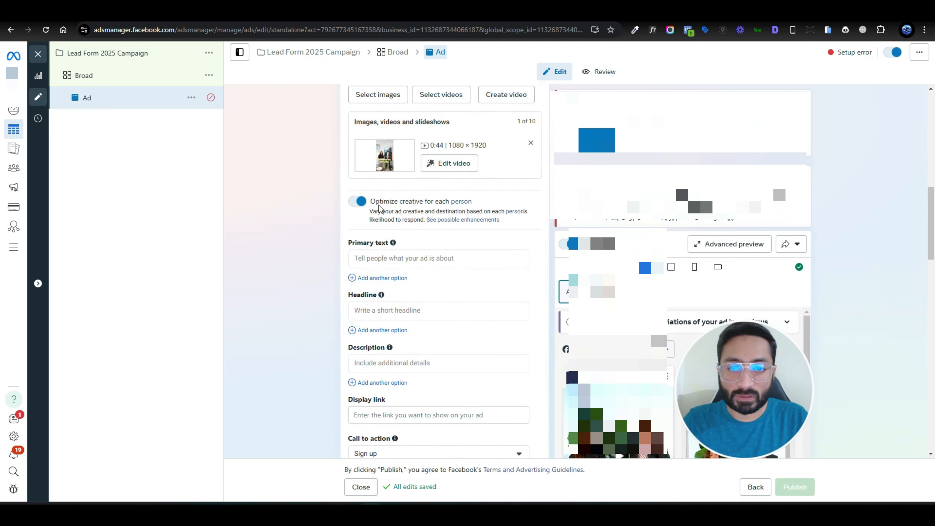
{"action": "scroll", "coordinate": [290, 296], "scroll_direction": "up", "scroll_amount": 2}
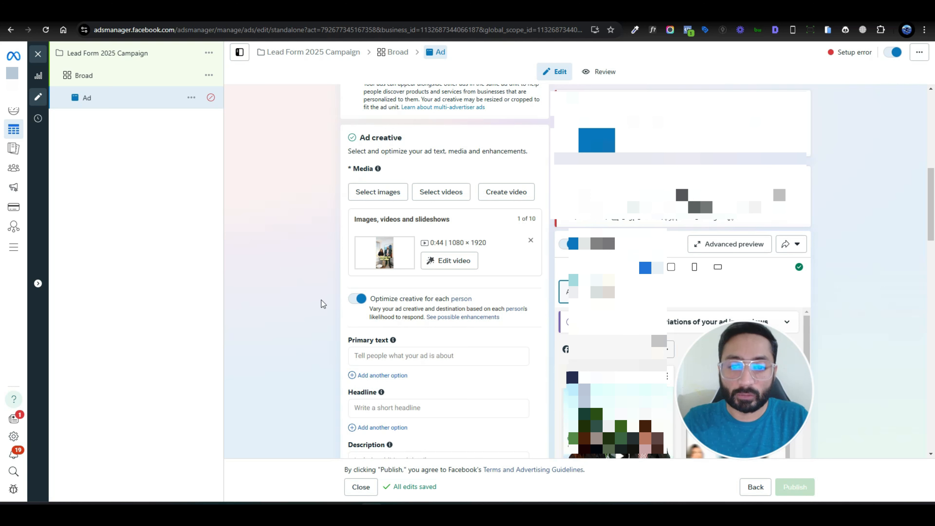
{"action": "scroll", "coordinate": [318, 298], "scroll_direction": "down", "scroll_amount": 3}
{"action": "scroll", "coordinate": [317, 298], "scroll_direction": "down", "scroll_amount": 2}
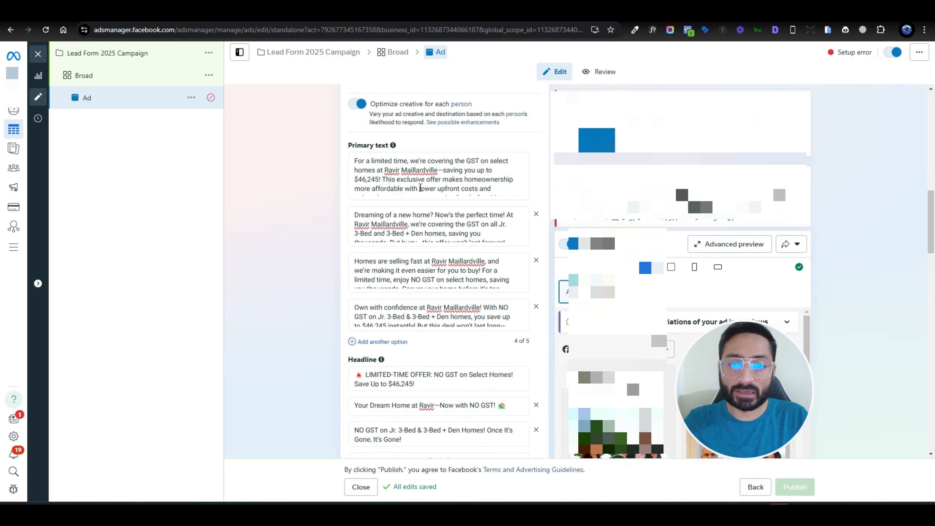
{"action": "mouse_move", "coordinate": [392, 146]}
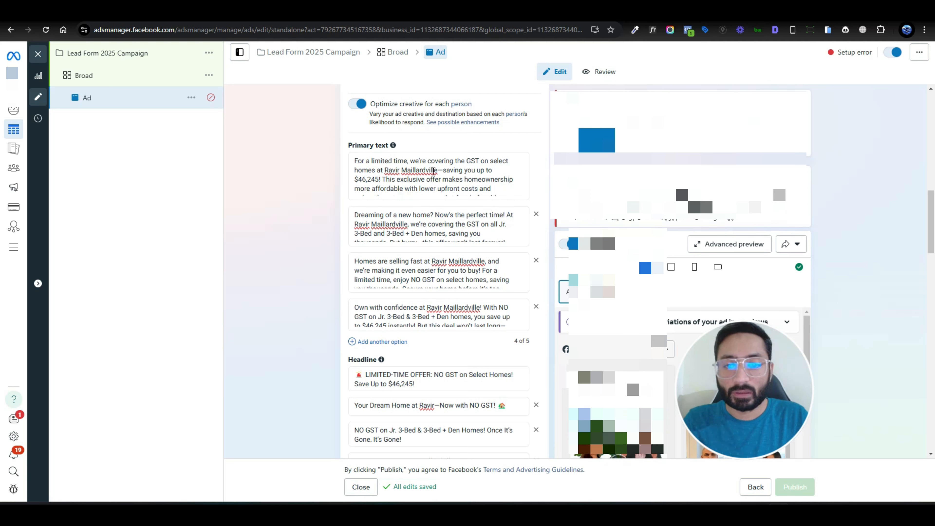
{"action": "mouse_move", "coordinate": [373, 348]}
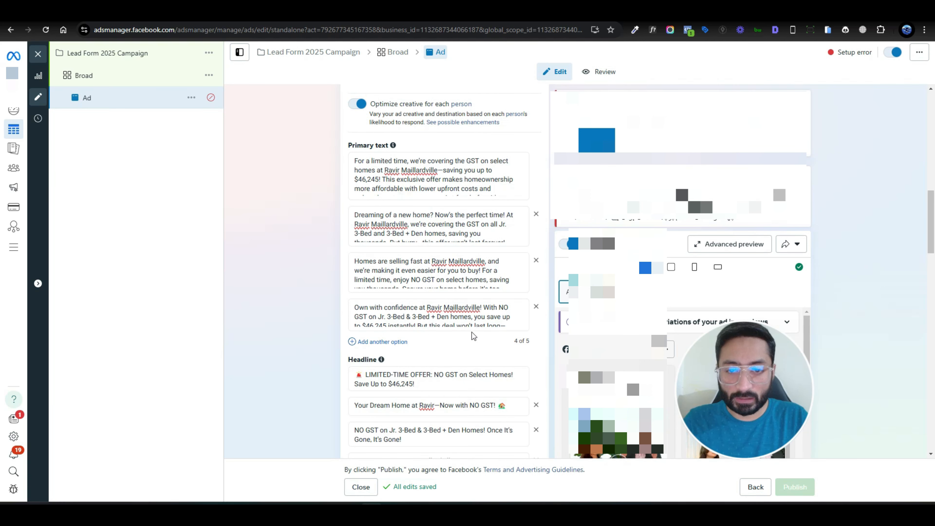
{"action": "left_click", "coordinate": [370, 342]}
{"action": "left_click", "coordinate": [453, 343]}
{"action": "key", "text": "ctrl+v"}
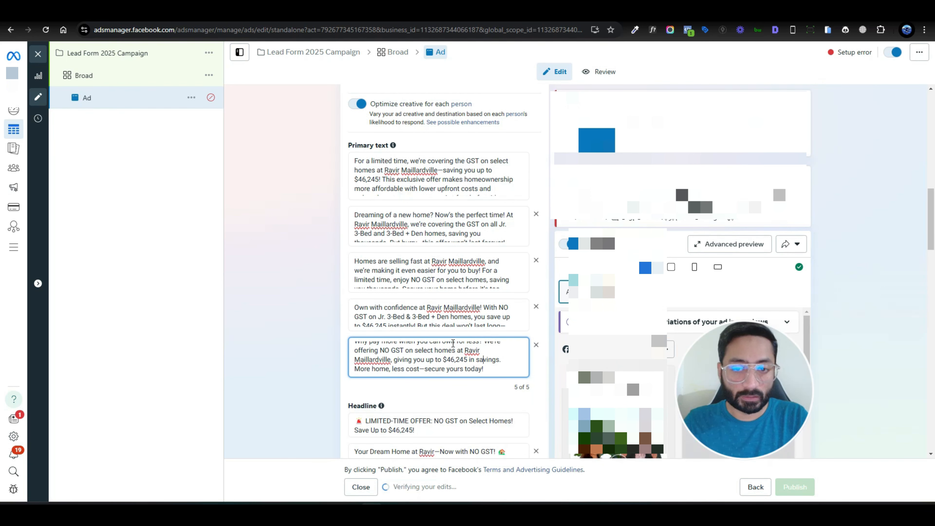
{"action": "left_click", "coordinate": [297, 327]}
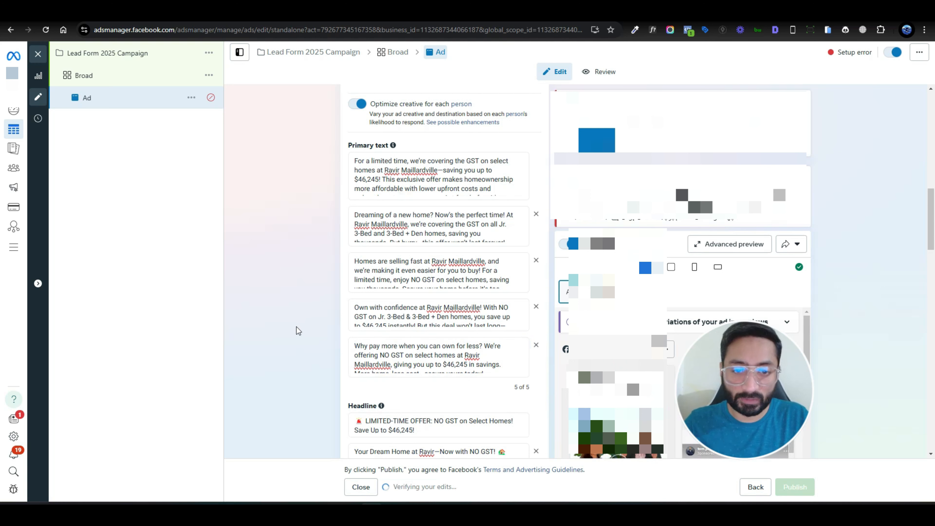
{"action": "scroll", "coordinate": [297, 326], "scroll_direction": "down", "scroll_amount": 5}
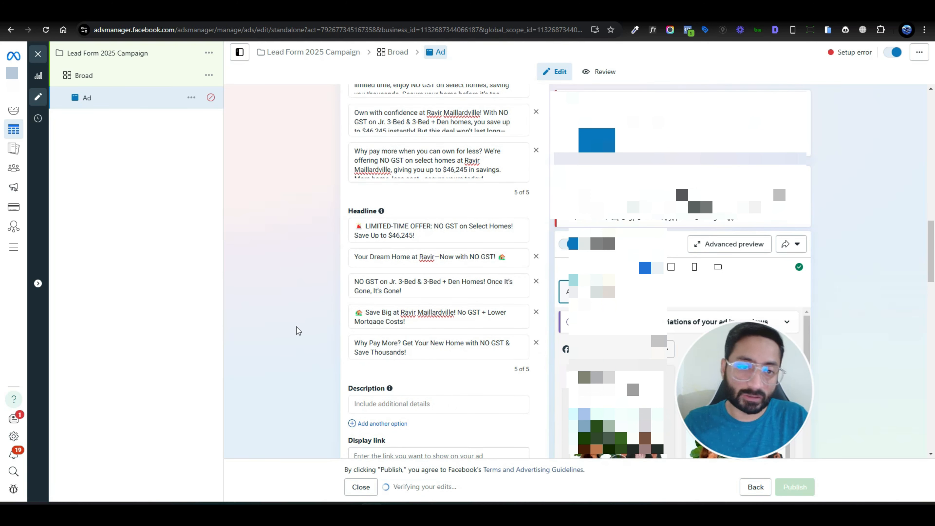
{"action": "scroll", "coordinate": [296, 326], "scroll_direction": "up", "scroll_amount": 2}
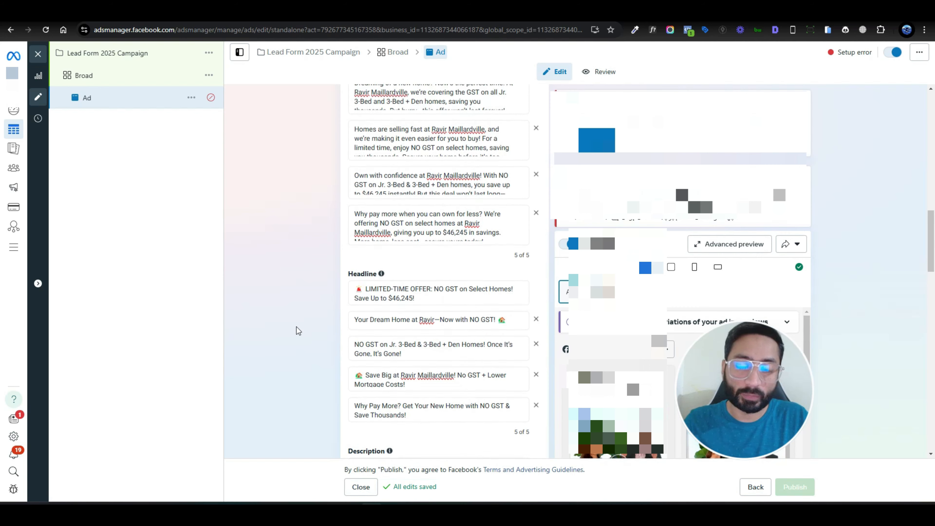
{"action": "scroll", "coordinate": [297, 327], "scroll_direction": "up", "scroll_amount": 1}
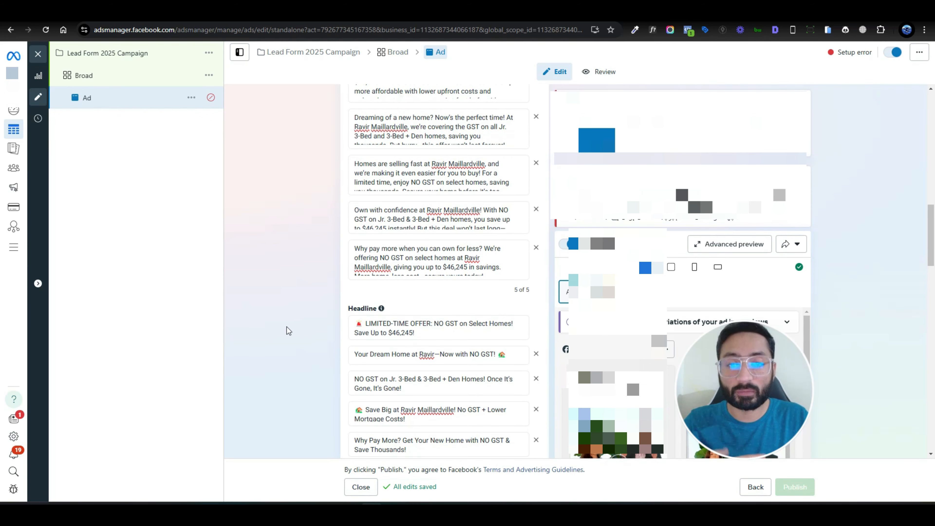
{"action": "scroll", "coordinate": [286, 327], "scroll_direction": "up", "scroll_amount": 6}
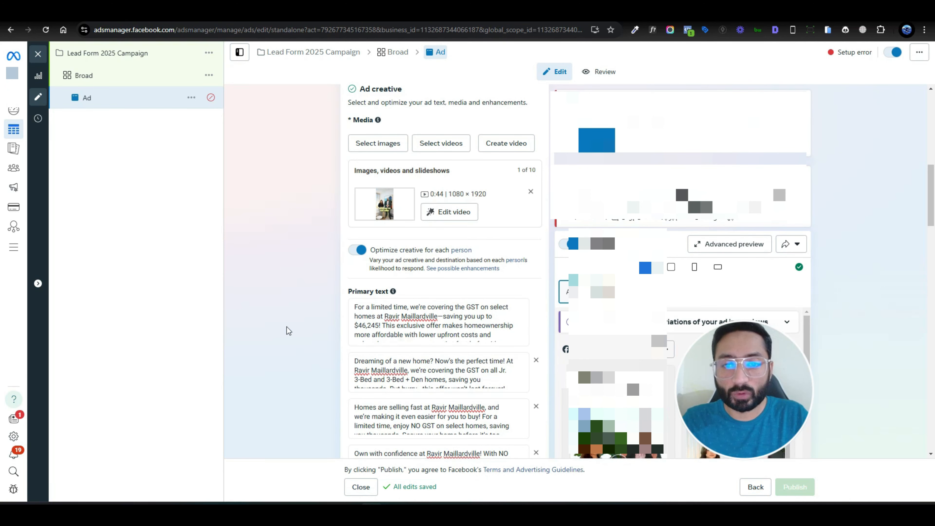
{"action": "scroll", "coordinate": [454, 289], "scroll_direction": "down", "scroll_amount": 4}
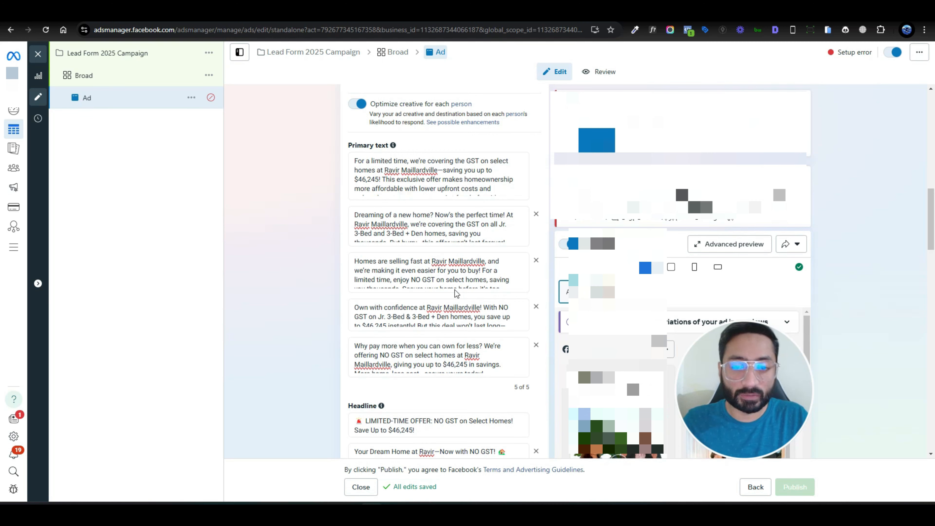
{"action": "scroll", "coordinate": [455, 289], "scroll_direction": "up", "scroll_amount": 5}
{"action": "scroll", "coordinate": [415, 268], "scroll_direction": "down", "scroll_amount": 5}
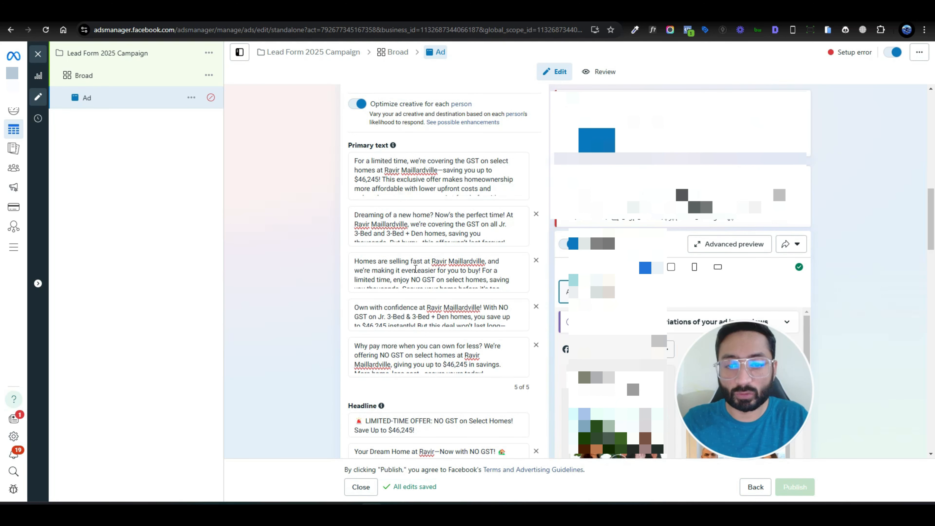
{"action": "scroll", "coordinate": [302, 297], "scroll_direction": "down", "scroll_amount": 10}
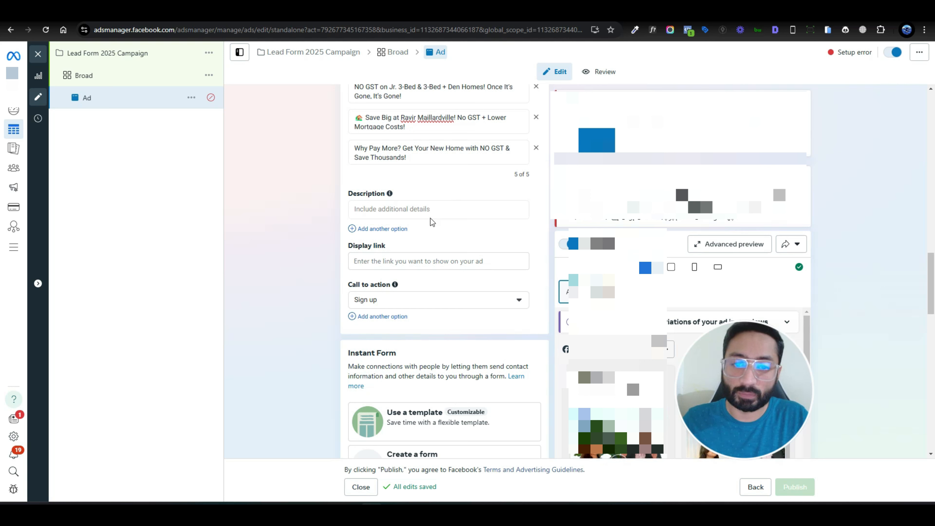
- Enter the ad's description variants, starting with See Limited-Time Offer and correcting a typo
{"action": "left_click", "coordinate": [418, 212]}
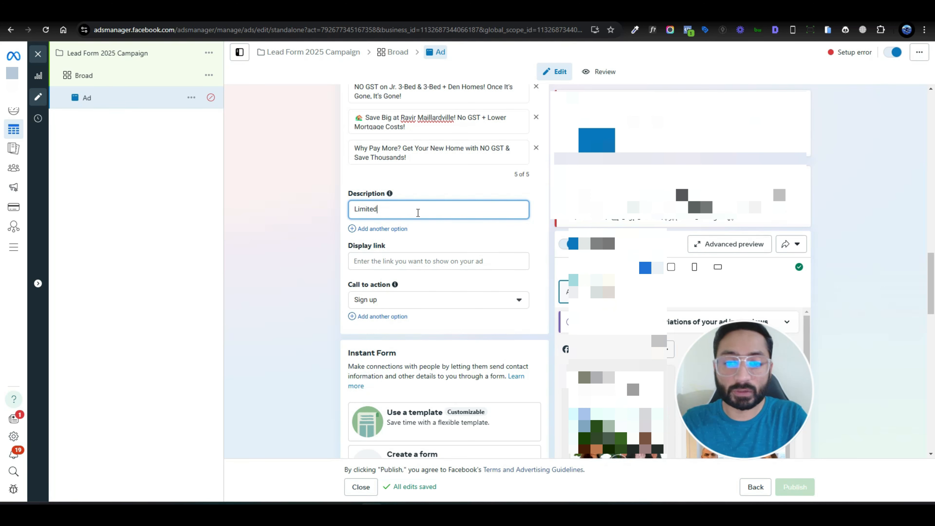
{"action": "type", "text": "Offer"}
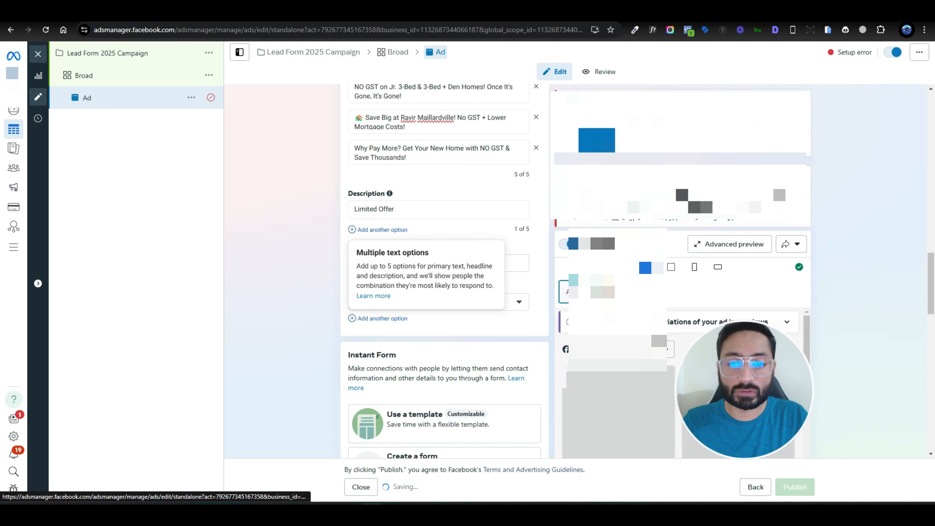
{"action": "left_click", "coordinate": [397, 230]}
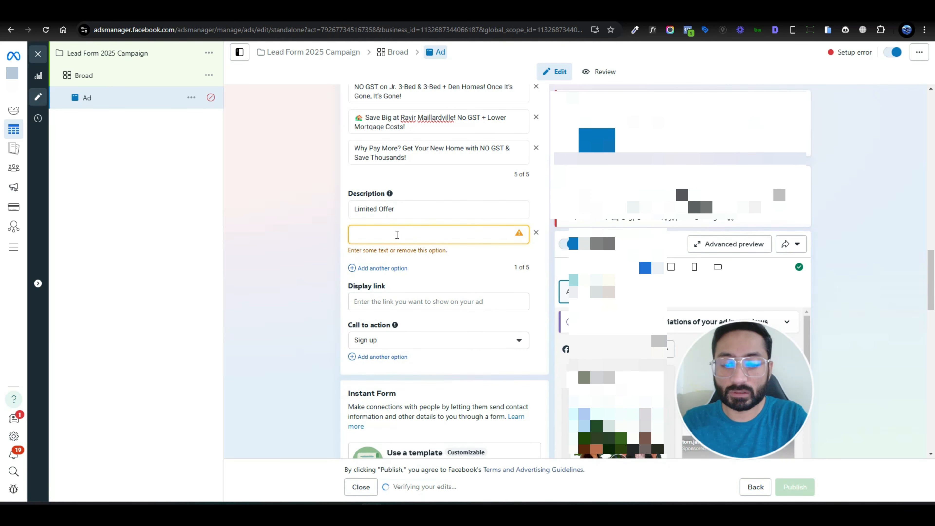
{"action": "type", "text": "Spacial Of"}
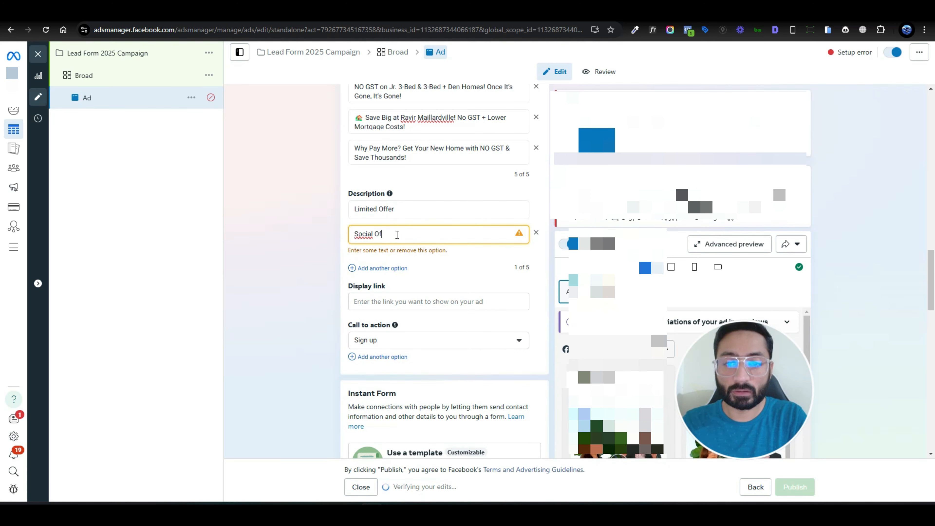
{"action": "type", "text": "ffer"}
{"action": "key", "text": "Left"}
{"action": "key", "text": "Left"}
{"action": "key", "text": "Left"}
{"action": "key", "text": "Left"}
{"action": "key", "text": "Left"}
{"action": "key", "text": "Left"}
{"action": "key", "text": "Left"}
{"action": "key", "text": "Left"}
{"action": "key", "text": "Left"}
{"action": "key", "text": "Left"}
{"action": "key", "text": "Left"}
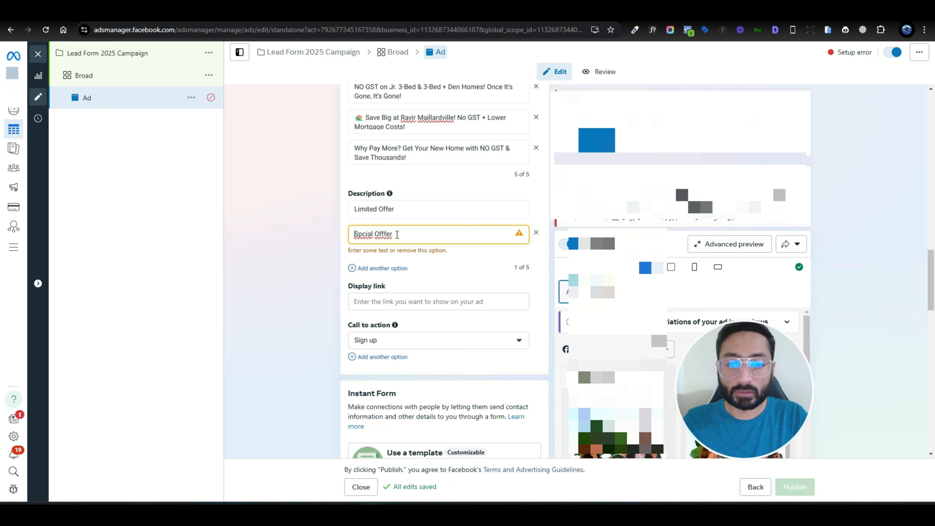
{"action": "type", "text": "al"}
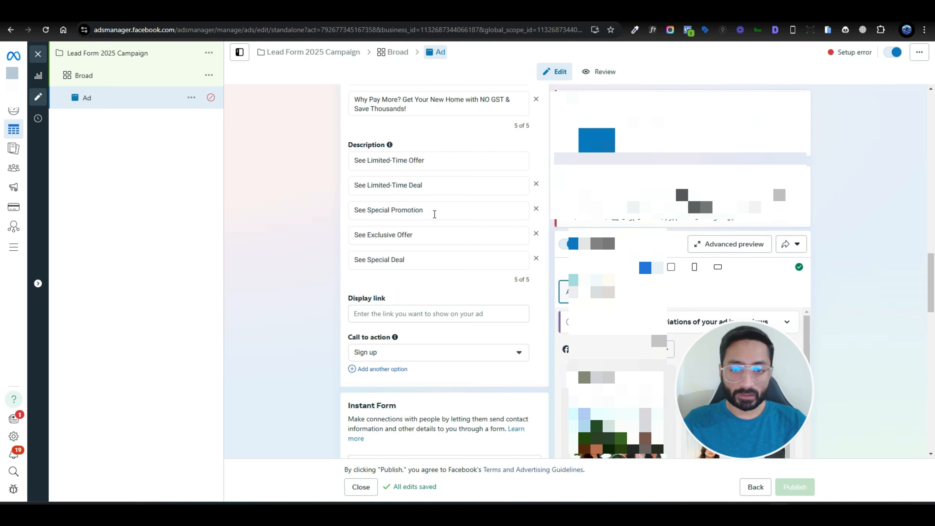
{"action": "scroll", "coordinate": [434, 215], "scroll_direction": "down", "scroll_amount": 3}
{"action": "scroll", "coordinate": [507, 212], "scroll_direction": "down", "scroll_amount": 2}
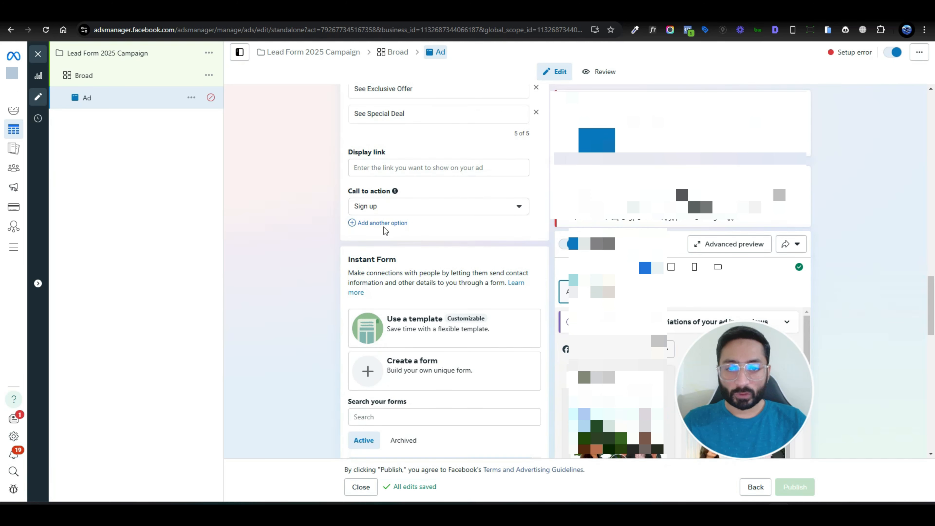
- Add four more call-to-action options, setting the fourth to Learn more and fifth to Get quote
{"action": "left_click", "coordinate": [380, 224]}
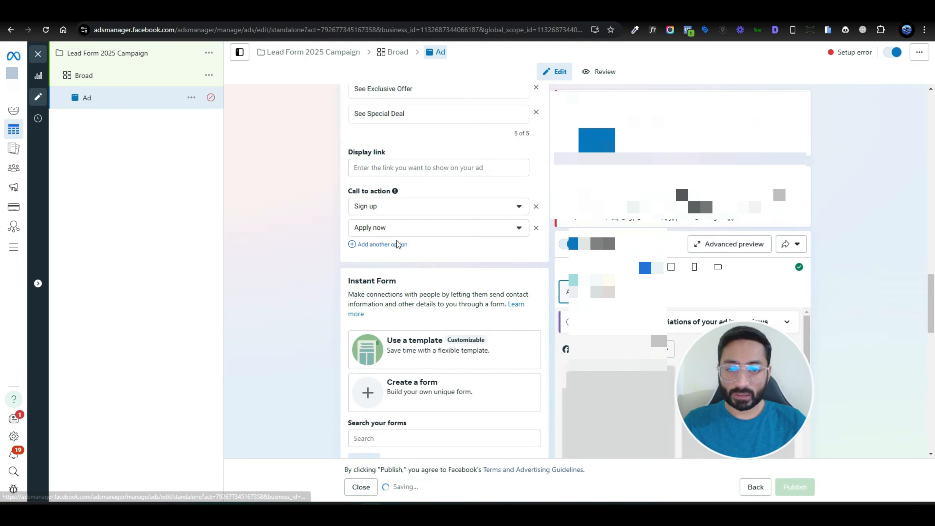
{"action": "left_click", "coordinate": [384, 244]}
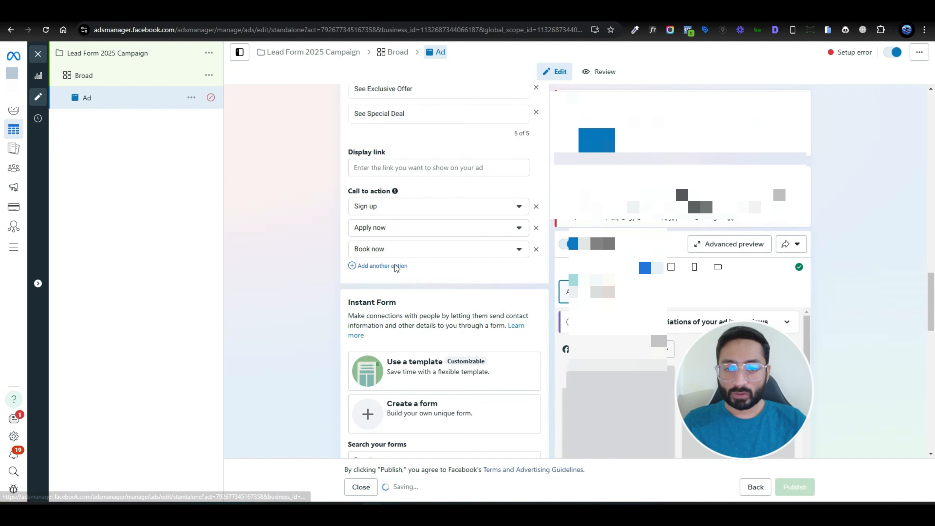
{"action": "left_click", "coordinate": [390, 265]}
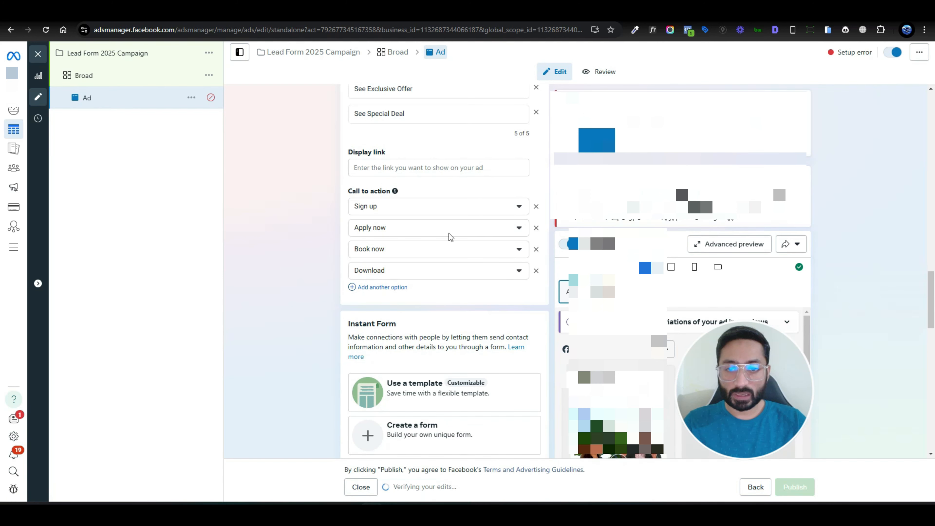
{"action": "left_click", "coordinate": [408, 274]}
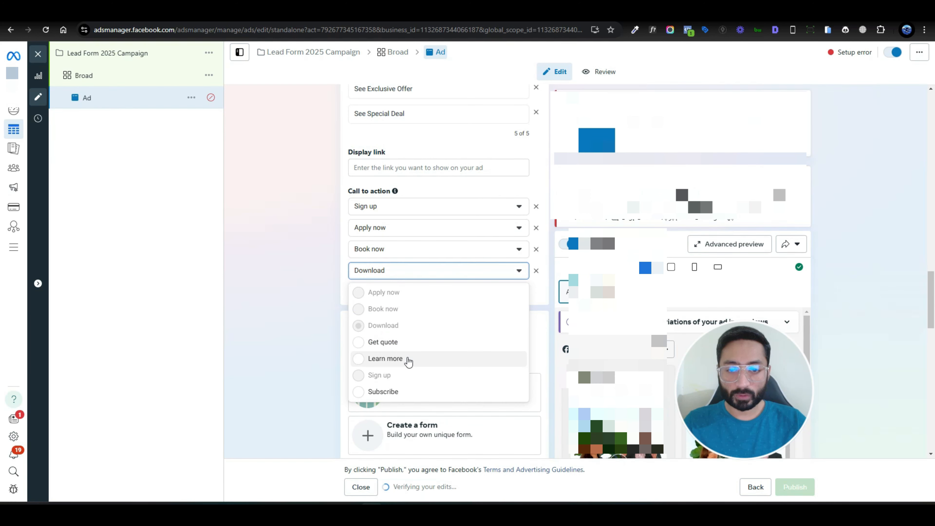
{"action": "left_click", "coordinate": [385, 359]}
{"action": "left_click", "coordinate": [378, 294]}
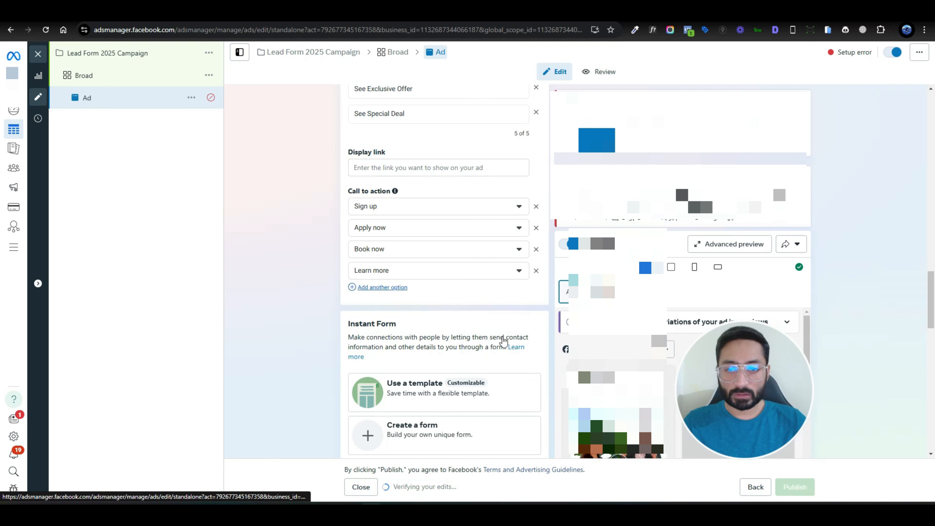
{"action": "left_click", "coordinate": [445, 296]}
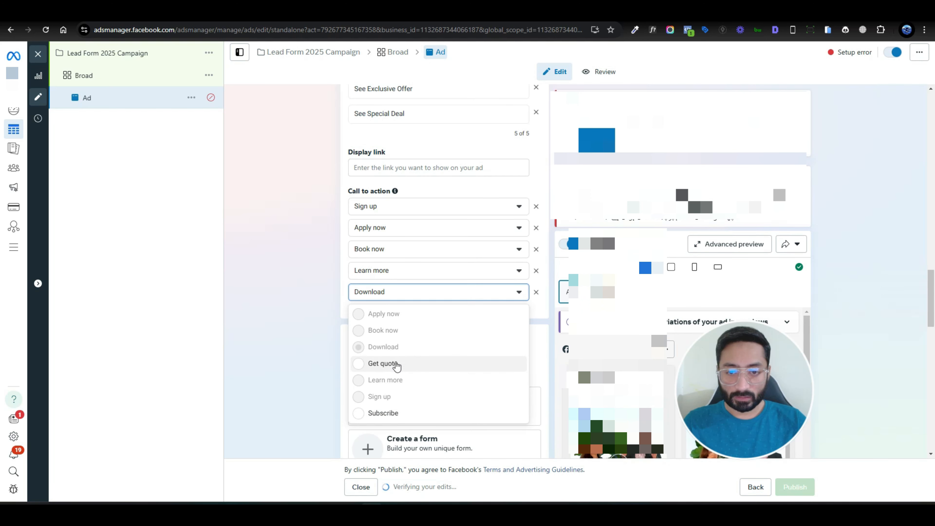
{"action": "left_click", "coordinate": [382, 363]}
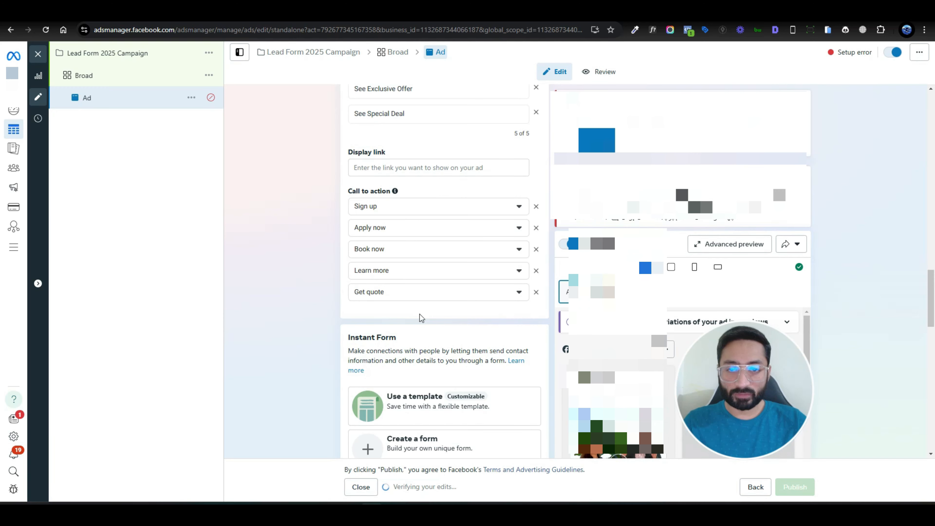
{"action": "scroll", "coordinate": [420, 314], "scroll_direction": "up", "scroll_amount": 5}
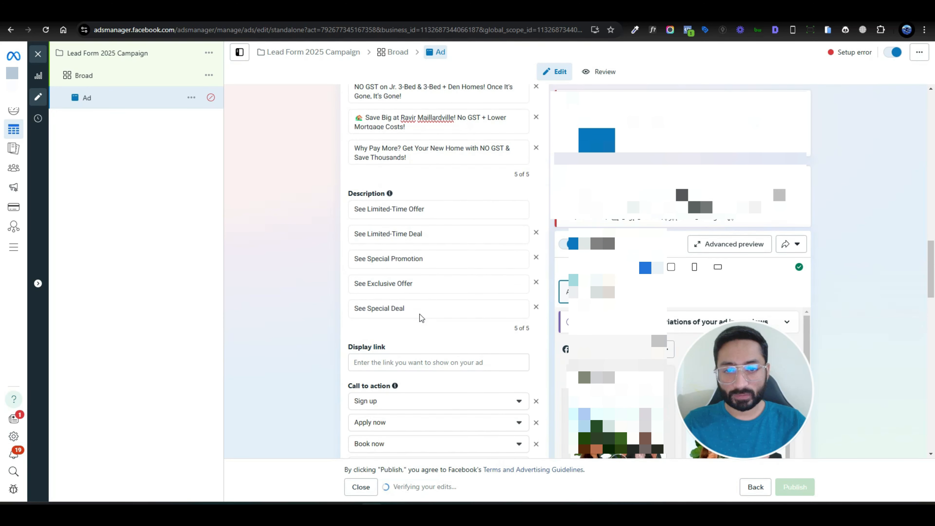
{"action": "scroll", "coordinate": [419, 314], "scroll_direction": "up", "scroll_amount": 9}
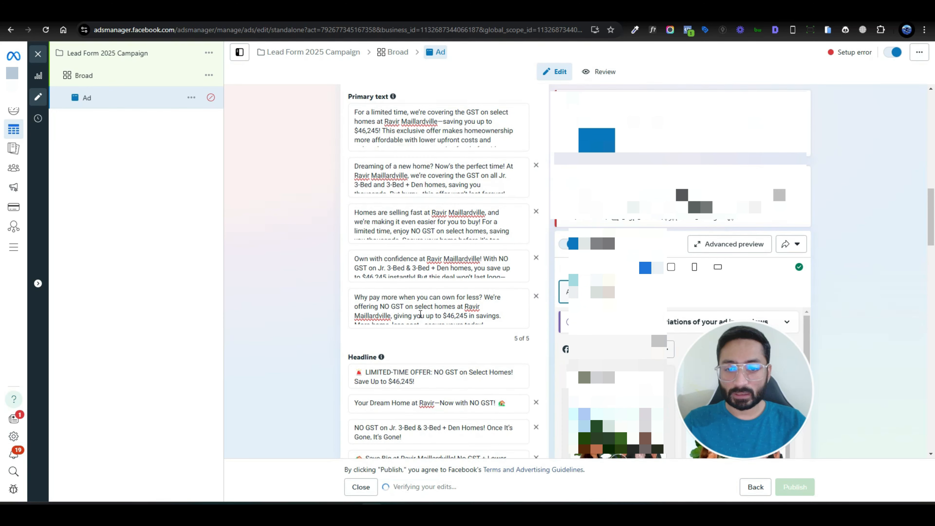
{"action": "scroll", "coordinate": [420, 314], "scroll_direction": "up", "scroll_amount": 2}
{"action": "scroll", "coordinate": [420, 315], "scroll_direction": "down", "scroll_amount": 14}
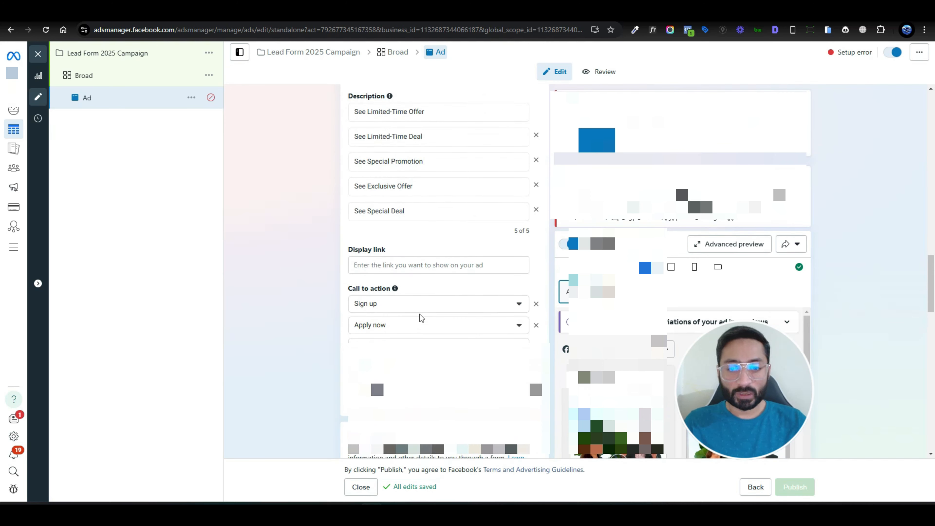
{"action": "scroll", "coordinate": [419, 314], "scroll_direction": "down", "scroll_amount": 8}
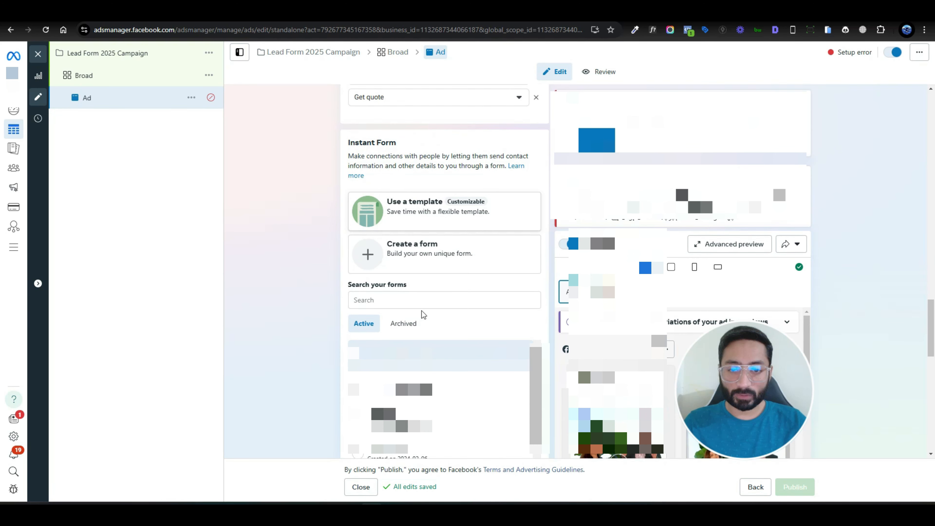
- Create a More volume instant form named 'lead Form feb 2025'
{"action": "left_click", "coordinate": [502, 255]}
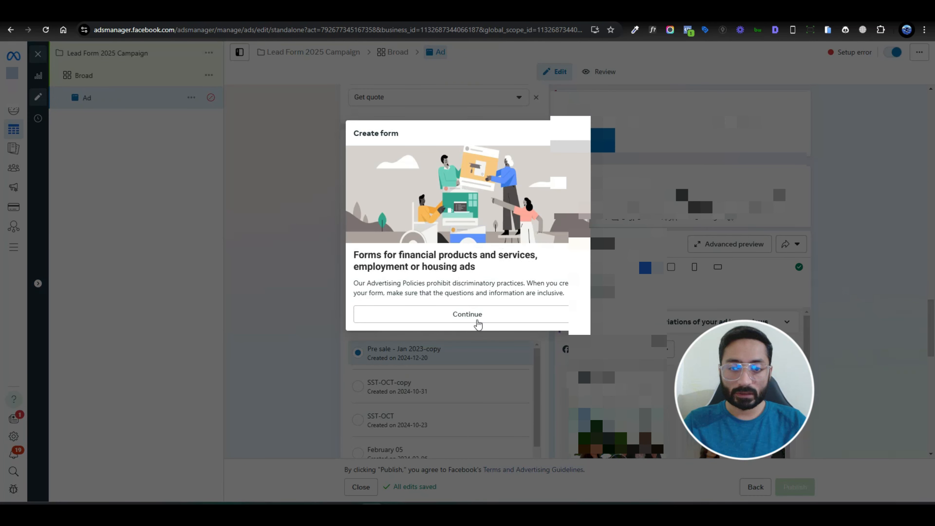
{"action": "left_click", "coordinate": [477, 322]}
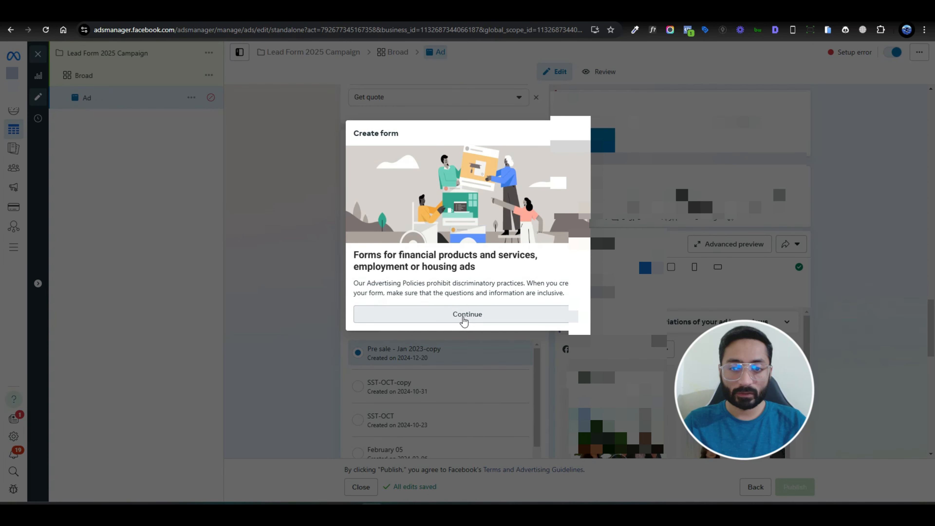
{"action": "triple_click", "coordinate": [299, 129]}
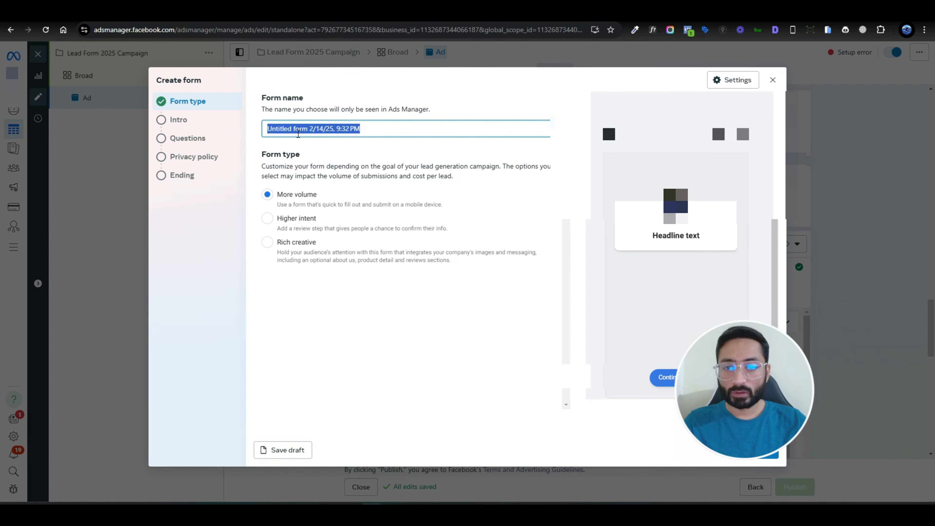
{"action": "type", "text": "lead Form"}
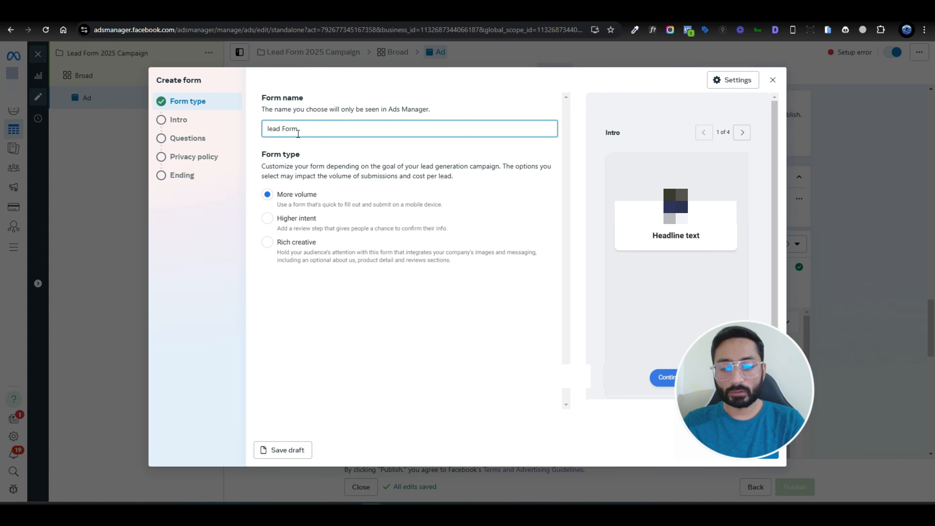
{"action": "type", "text": " feb 2025"}
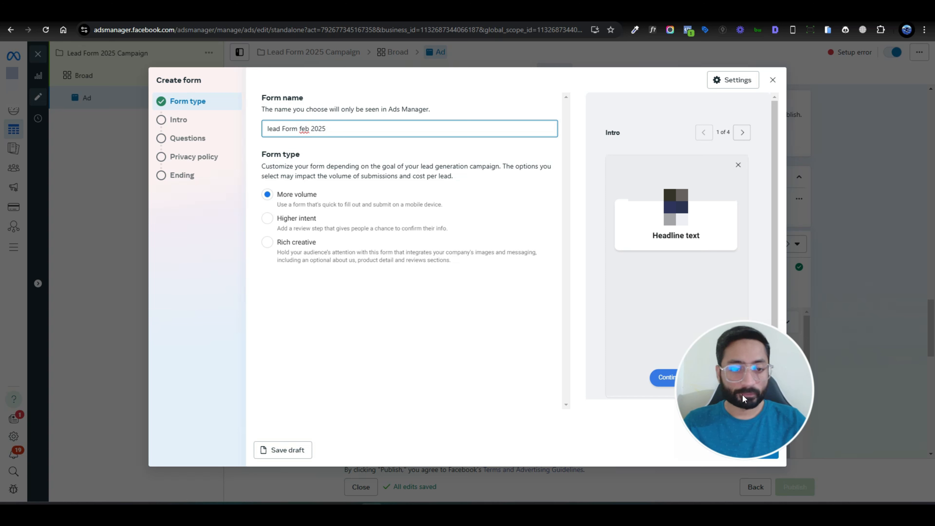
{"action": "left_click_drag", "start_coordinate": [766, 399], "coordinate": [731, 251]}
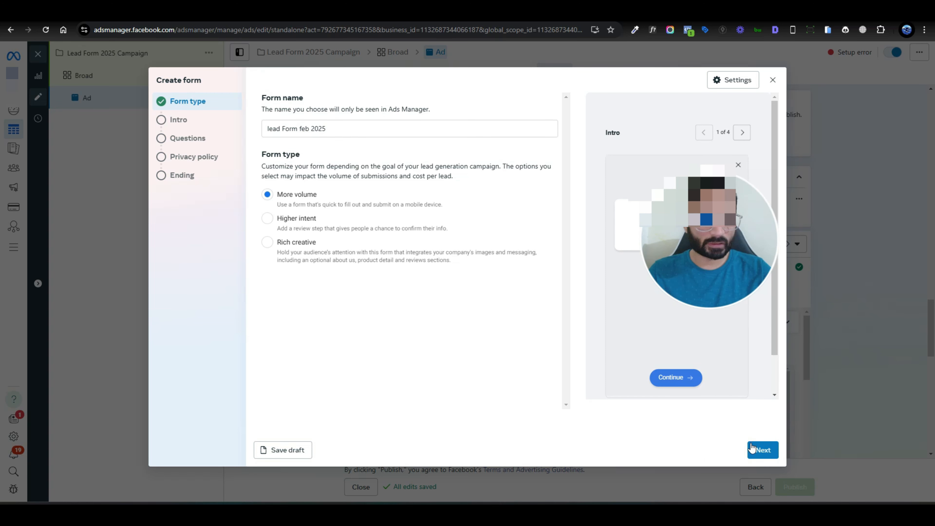
- Paste the no-GST limited-time offer headline and description into the form's greeting
{"action": "left_click", "coordinate": [763, 450]}
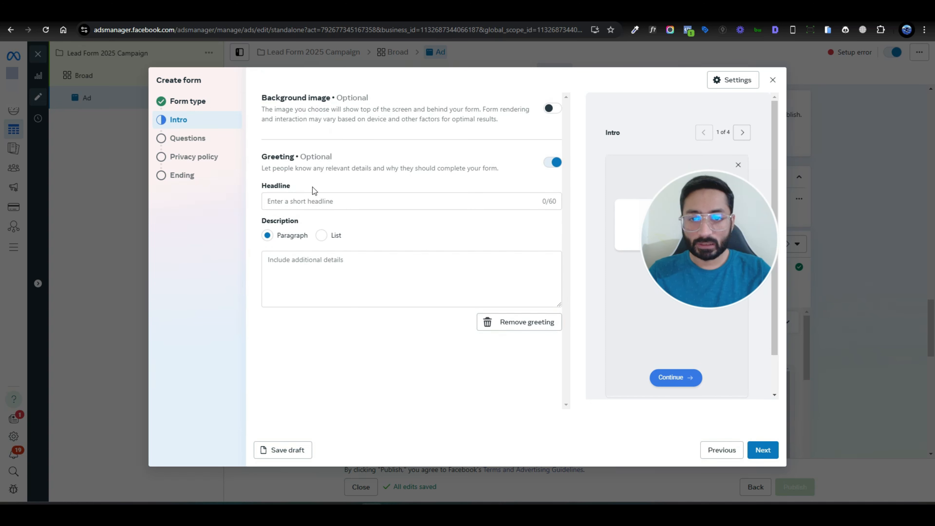
{"action": "left_click", "coordinate": [313, 201]}
{"action": "type", "text": "🚨 LIMITED-TIME OFFER: NO GST on Select Homes! Save Up to $4"}
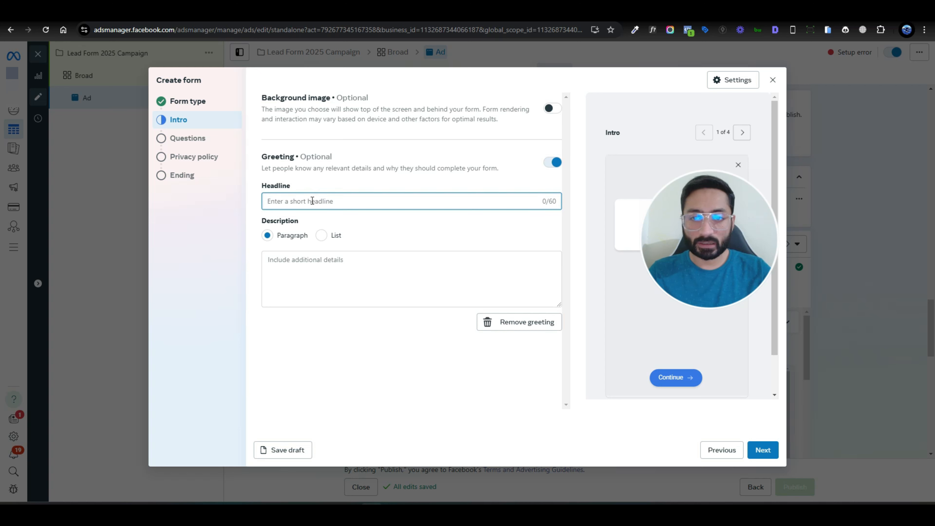
{"action": "left_click", "coordinate": [464, 290]}
{"action": "type", "text": "Dreaming of a new home? Now’s the perfect time! At Ravir Maillardville, we’re covering the GST on all Jr. 3-Bed and 3-Bed + Den homes, saving you thousands. But hurry—this offer won’t last forever!"}
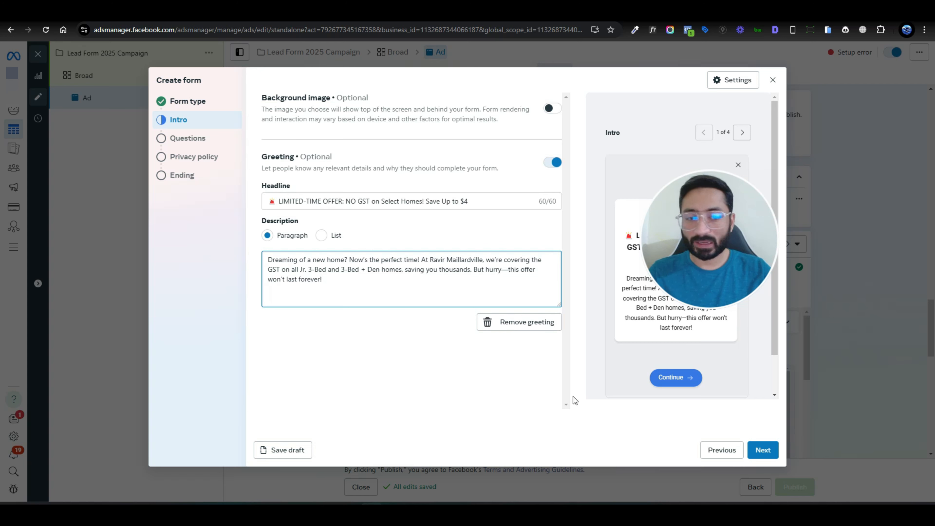
{"action": "left_click", "coordinate": [762, 450]}
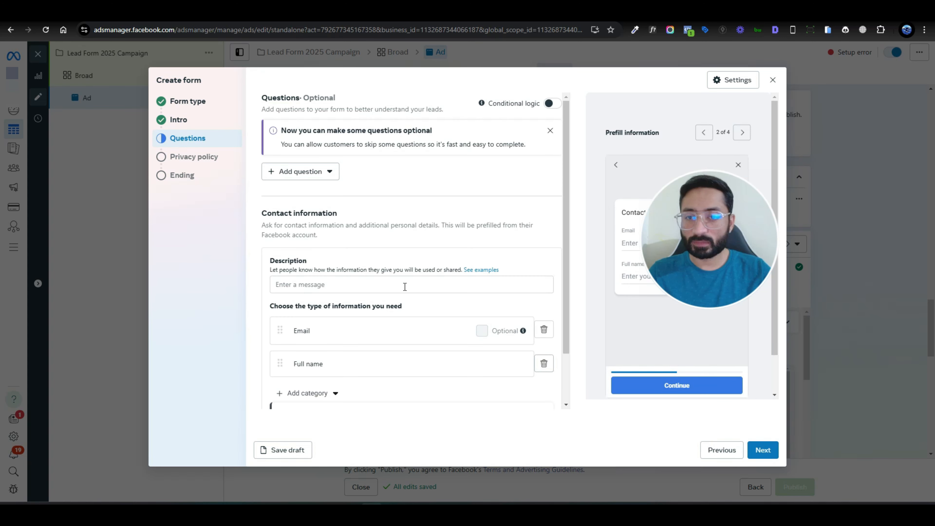
- Add Phone number as a contact field, move Full name to the top, and add a multiple-choice question
{"action": "scroll", "coordinate": [416, 255], "scroll_direction": "down", "scroll_amount": 2}
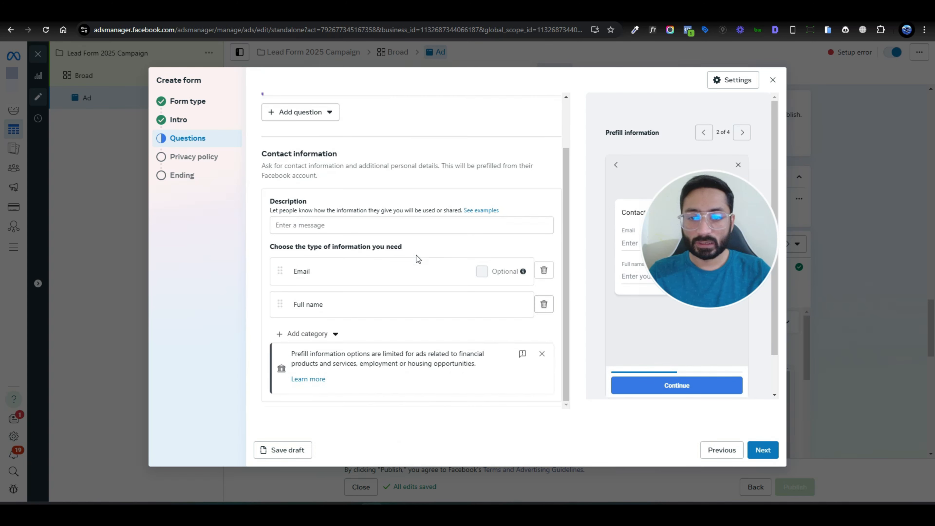
{"action": "left_click", "coordinate": [331, 333]}
{"action": "mouse_move", "coordinate": [344, 268]}
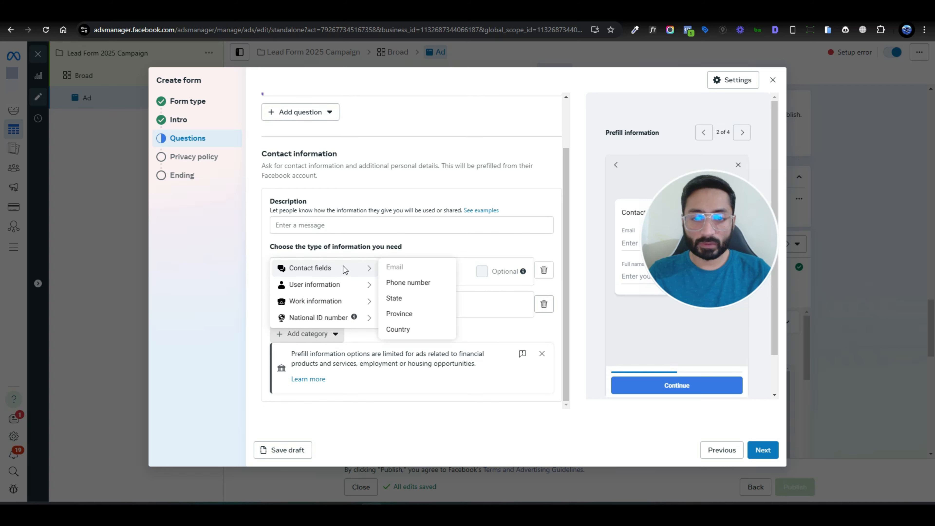
{"action": "left_click", "coordinate": [422, 292]}
{"action": "left_click_drag", "start_coordinate": [276, 342], "coordinate": [278, 266]}
{"action": "left_click_drag", "start_coordinate": [275, 331], "coordinate": [283, 298]}
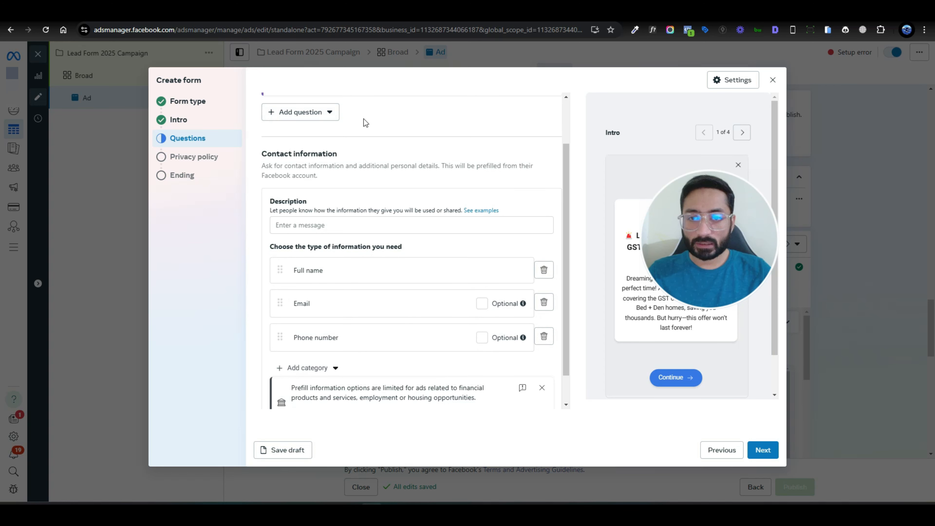
{"action": "left_click", "coordinate": [313, 115]}
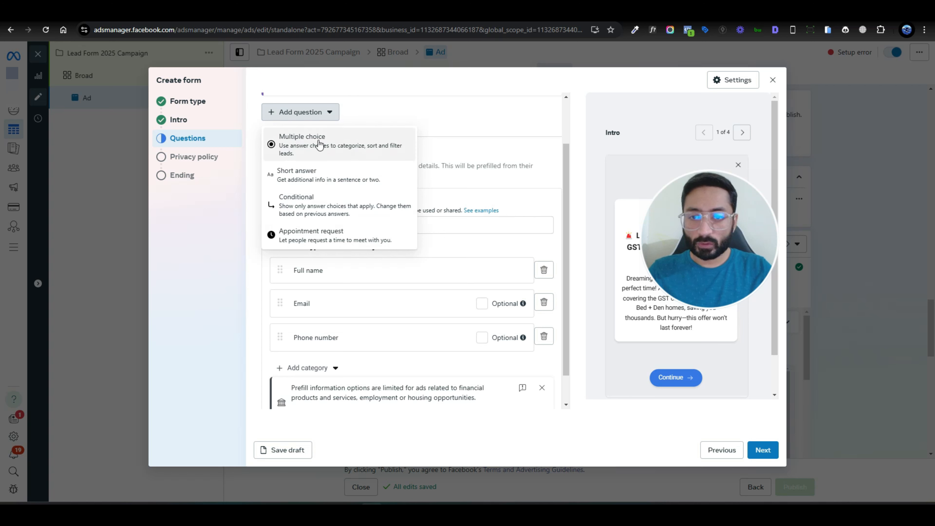
{"action": "left_click", "coordinate": [360, 143]}
- Enter Yes and No as the two answer choices for Question 1
{"action": "scroll", "coordinate": [495, 242], "scroll_direction": "up", "scroll_amount": 2}
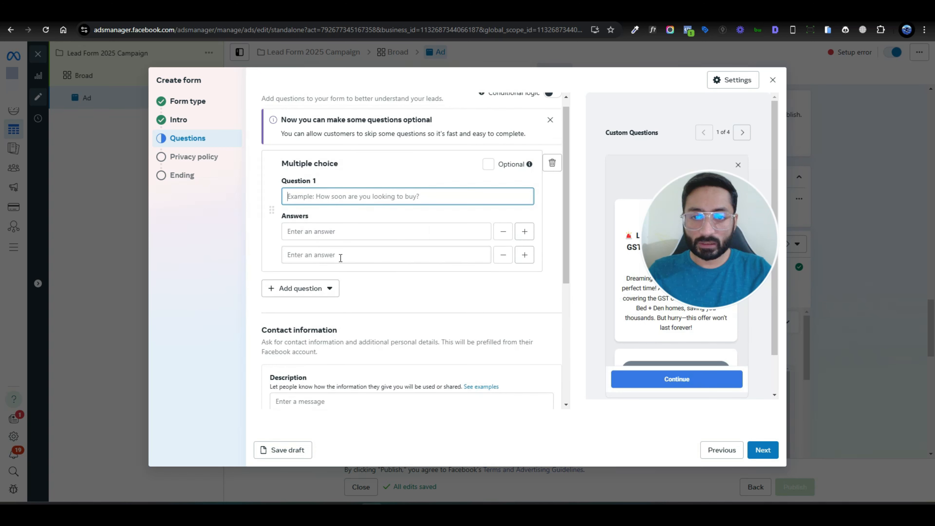
{"action": "left_click", "coordinate": [292, 233]}
{"action": "type", "text": "Yes"}
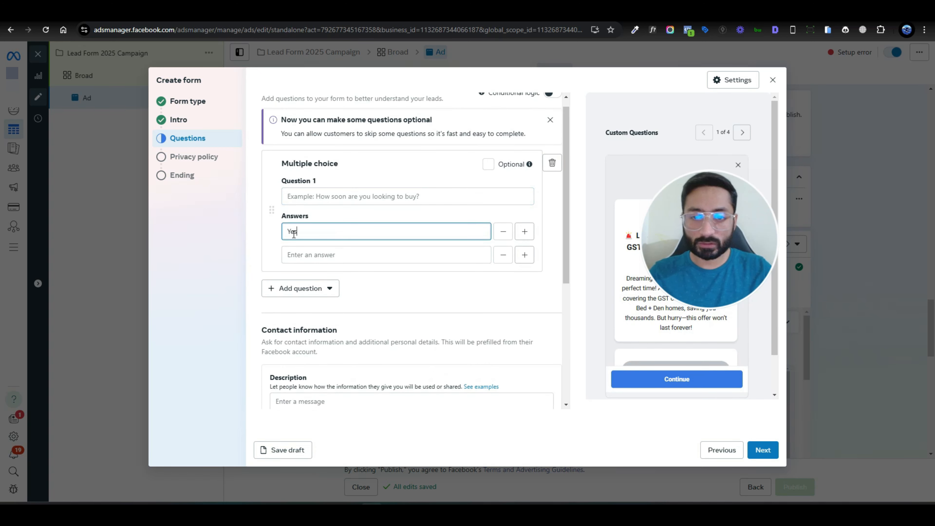
{"action": "left_click", "coordinate": [328, 255]}
{"action": "type", "text": "No"}
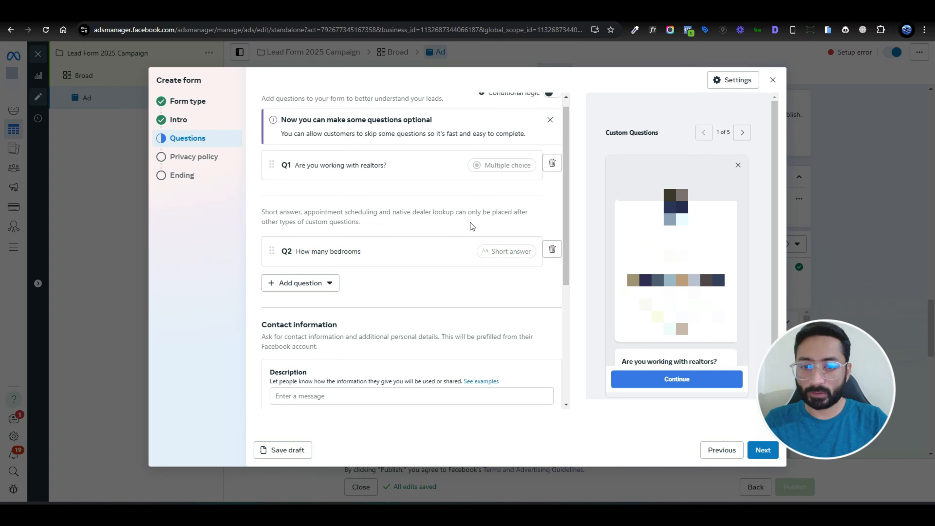
{"action": "scroll", "coordinate": [430, 257], "scroll_direction": "down", "scroll_amount": 5}
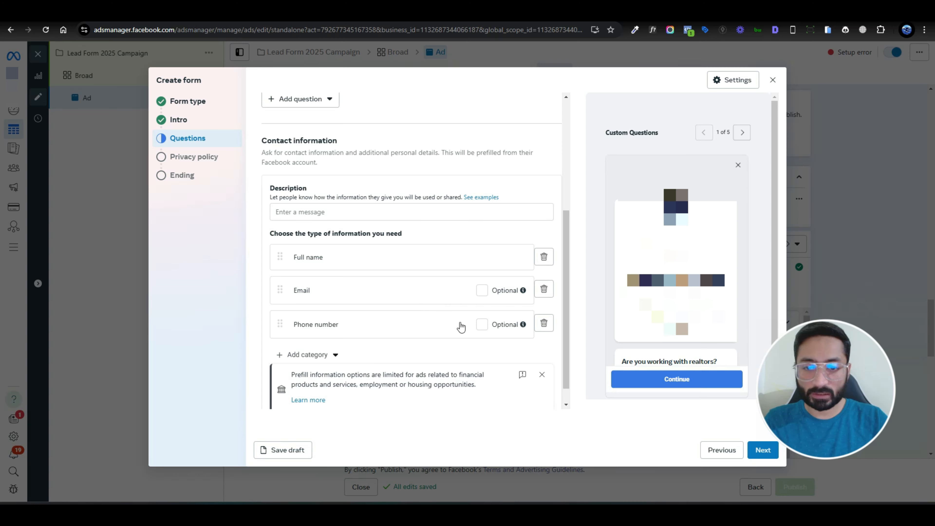
{"action": "scroll", "coordinate": [478, 300], "scroll_direction": "down", "scroll_amount": 1}
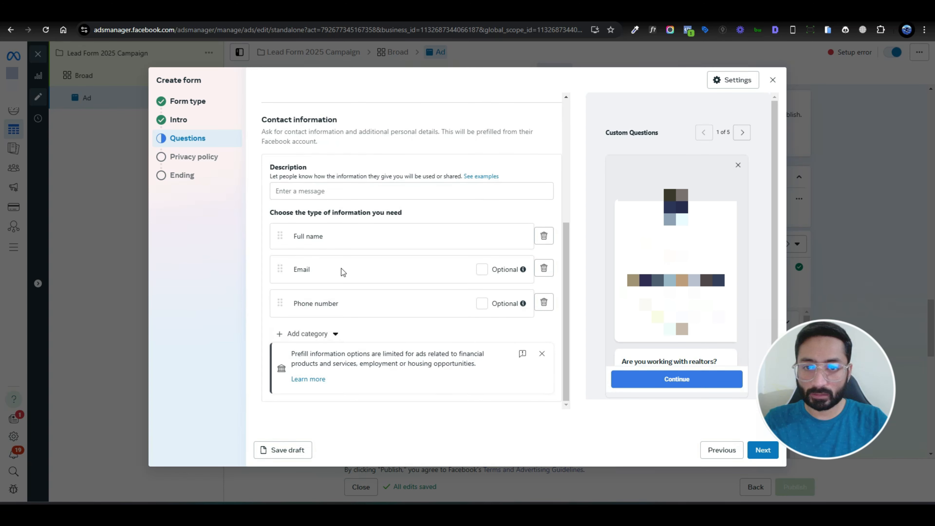
{"action": "scroll", "coordinate": [468, 254], "scroll_direction": "up", "scroll_amount": 5}
{"action": "scroll", "coordinate": [468, 256], "scroll_direction": "down", "scroll_amount": 5}
{"action": "scroll", "coordinate": [469, 254], "scroll_direction": "up", "scroll_amount": 5}
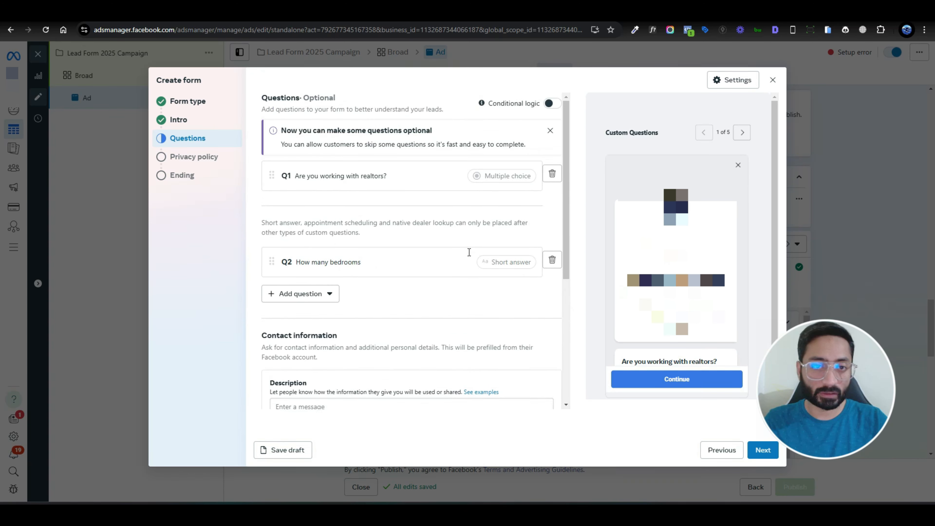
{"action": "scroll", "coordinate": [469, 252], "scroll_direction": "down", "scroll_amount": 5}
{"action": "scroll", "coordinate": [468, 252], "scroll_direction": "up", "scroll_amount": 5}
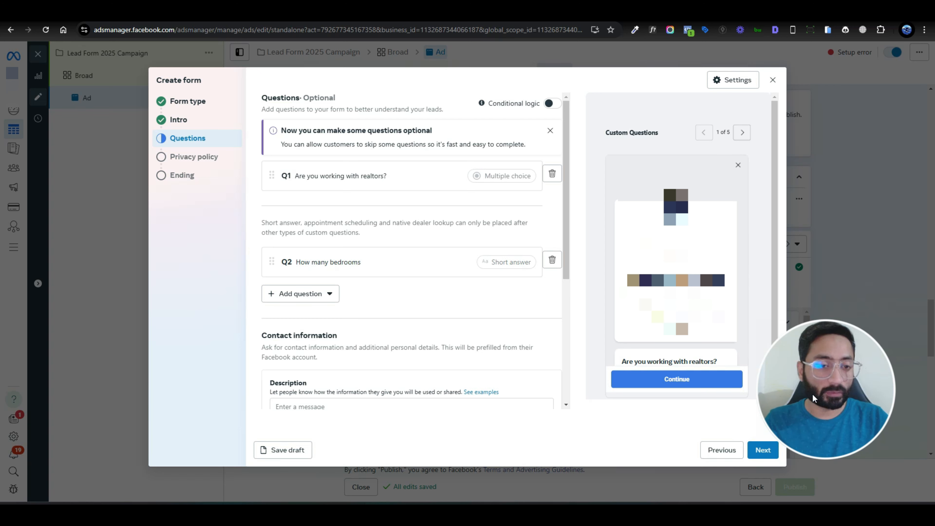
- Write the contact information note 'Fill the information below:' in the Questions section
{"action": "left_click", "coordinate": [763, 451]}
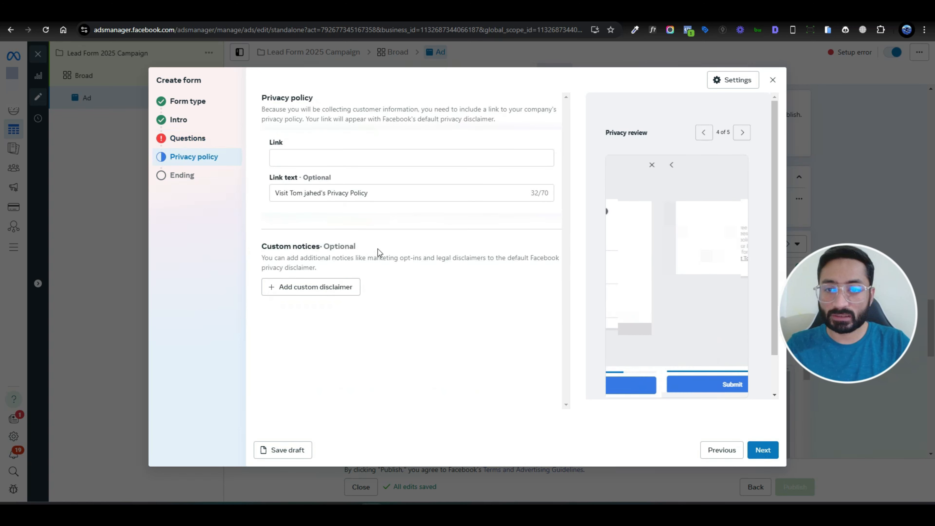
{"action": "left_click", "coordinate": [289, 158]}
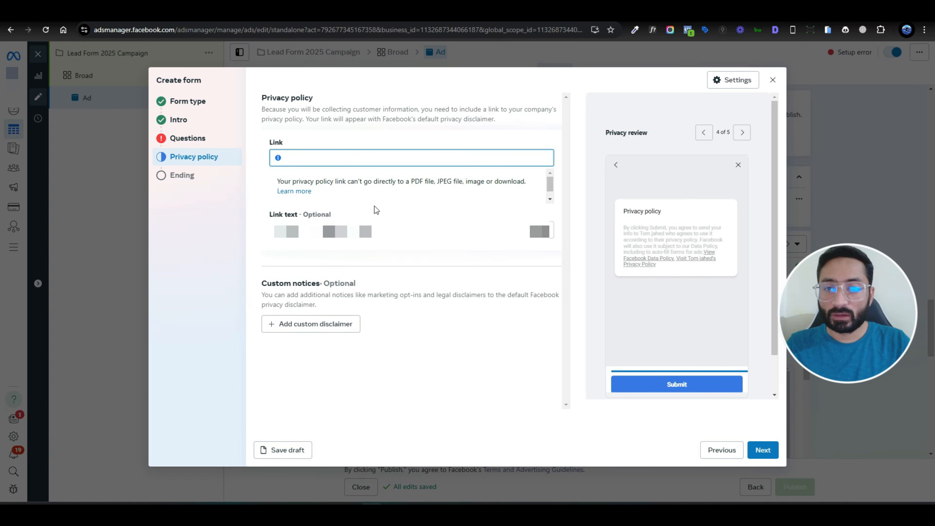
{"action": "left_click", "coordinate": [187, 139]}
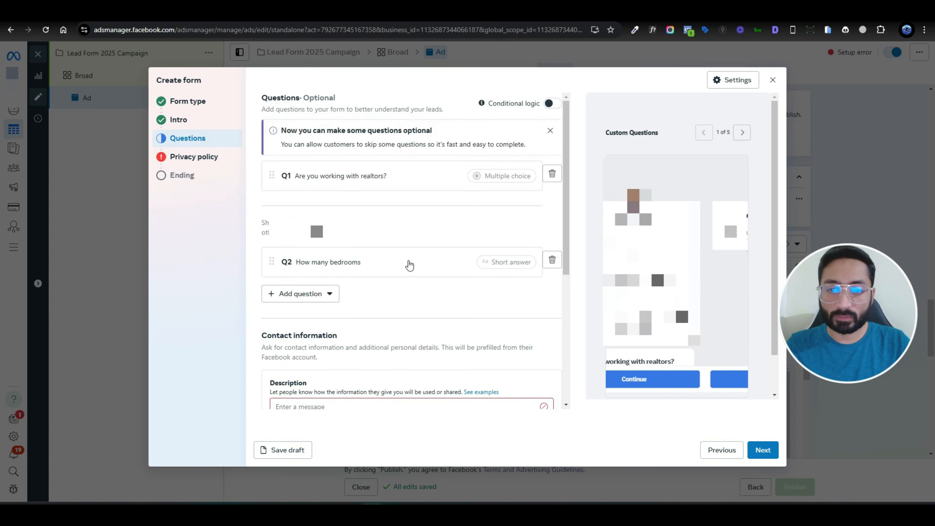
{"action": "scroll", "coordinate": [433, 244], "scroll_direction": "down", "scroll_amount": 5}
{"action": "left_click", "coordinate": [319, 208]}
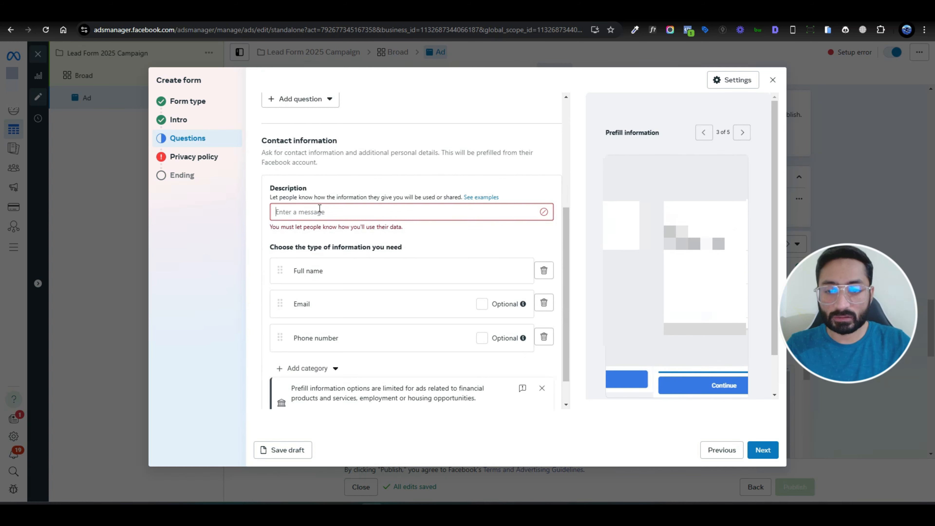
{"action": "type", "text": "Fill the i"}
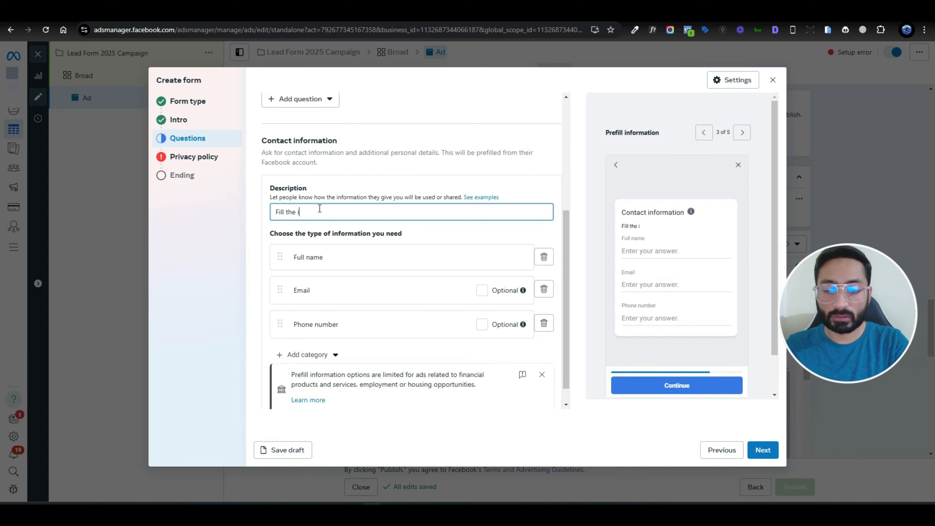
{"action": "type", "text": "nformaiton below"}
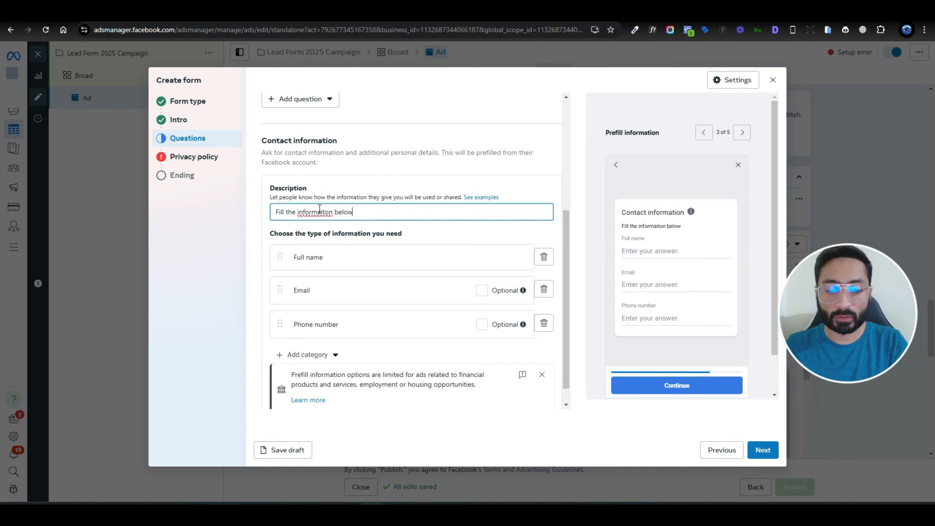
{"action": "left_click", "coordinate": [325, 214]}
{"action": "key", "text": "BackSpace"}
{"action": "key", "text": "BackSpace"}
{"action": "type", "text": "ti"}
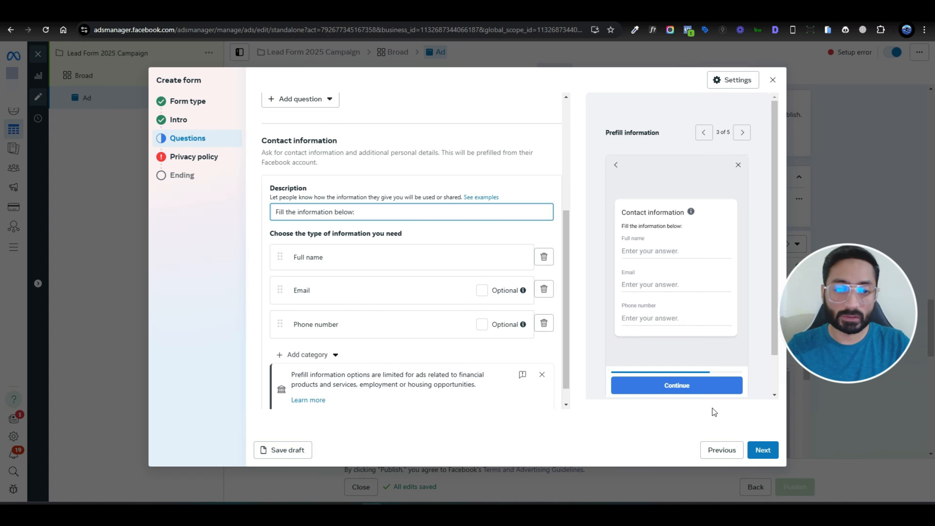
{"action": "left_click", "coordinate": [763, 450]}
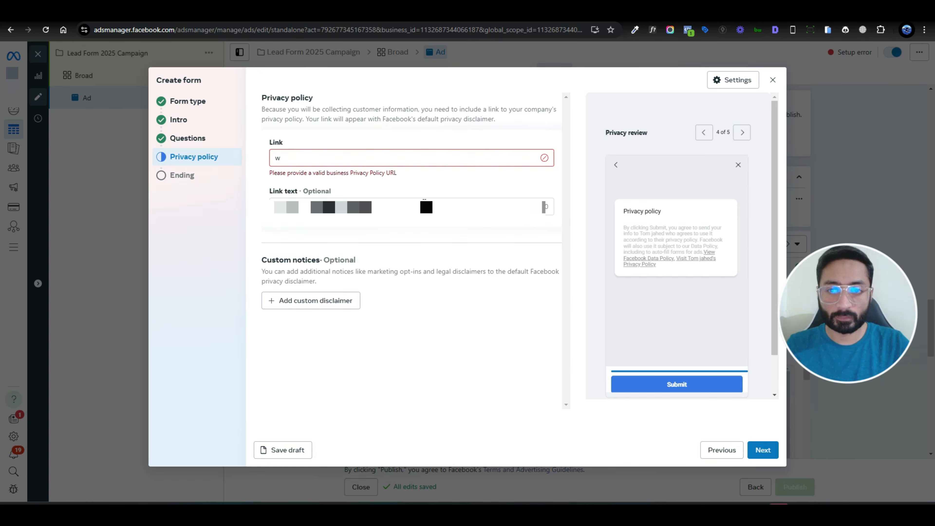
{"action": "type", "text": "https://policies.google.com/privacy?hl=en-US"}
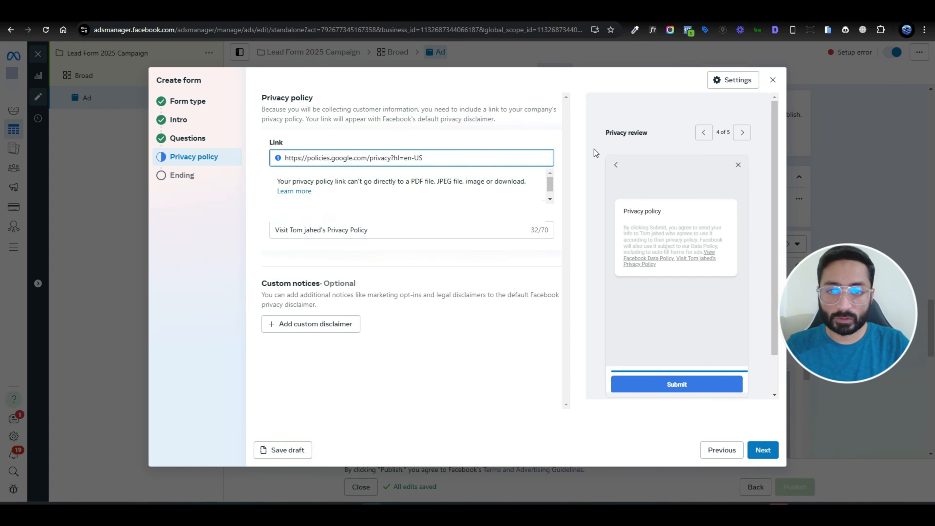
{"action": "left_click", "coordinate": [763, 450]}
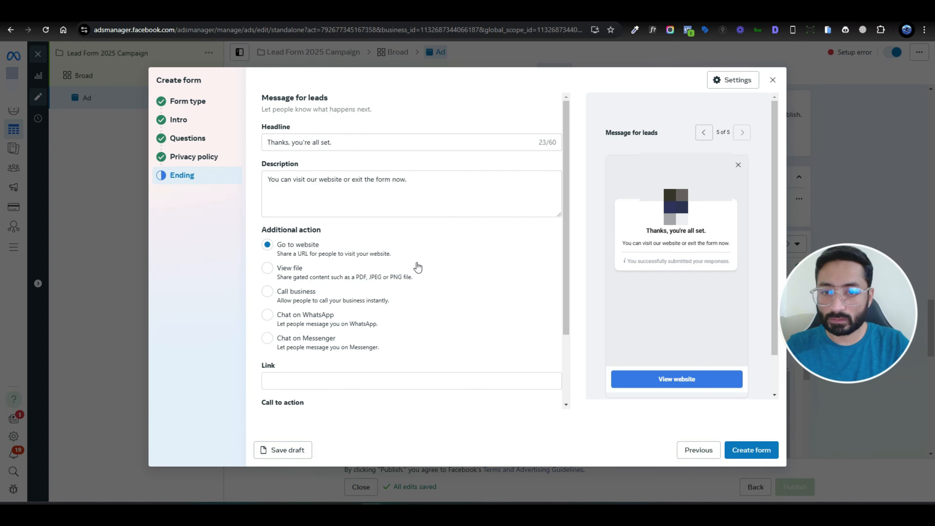
- End the form with a Chat on Messenger action
{"action": "scroll", "coordinate": [415, 267], "scroll_direction": "down", "scroll_amount": 1}
{"action": "scroll", "coordinate": [422, 237], "scroll_direction": "down", "scroll_amount": 1}
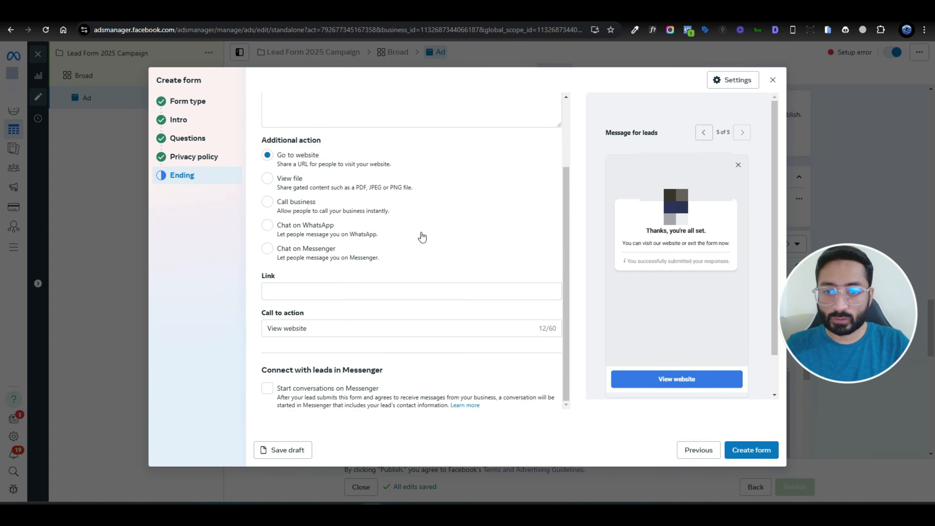
{"action": "left_click", "coordinate": [280, 258]}
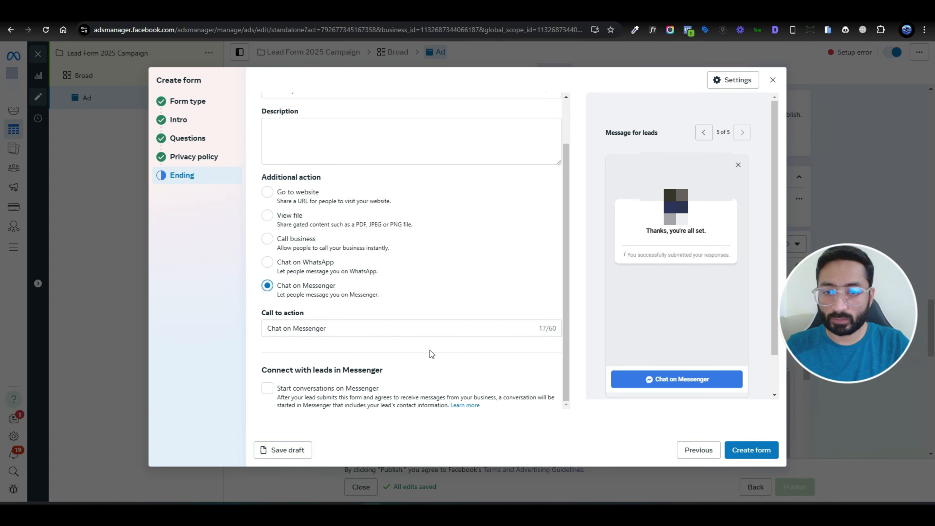
- Paste the NO GST homes promotional text into the ending's Description
{"action": "scroll", "coordinate": [432, 354], "scroll_direction": "up", "scroll_amount": 1}
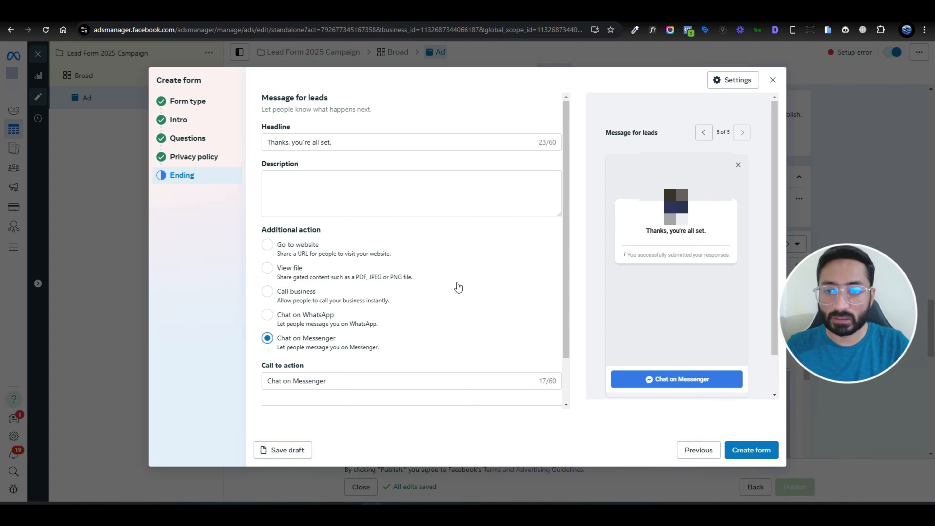
{"action": "scroll", "coordinate": [458, 287], "scroll_direction": "down", "scroll_amount": 1}
{"action": "scroll", "coordinate": [458, 287], "scroll_direction": "up", "scroll_amount": 1}
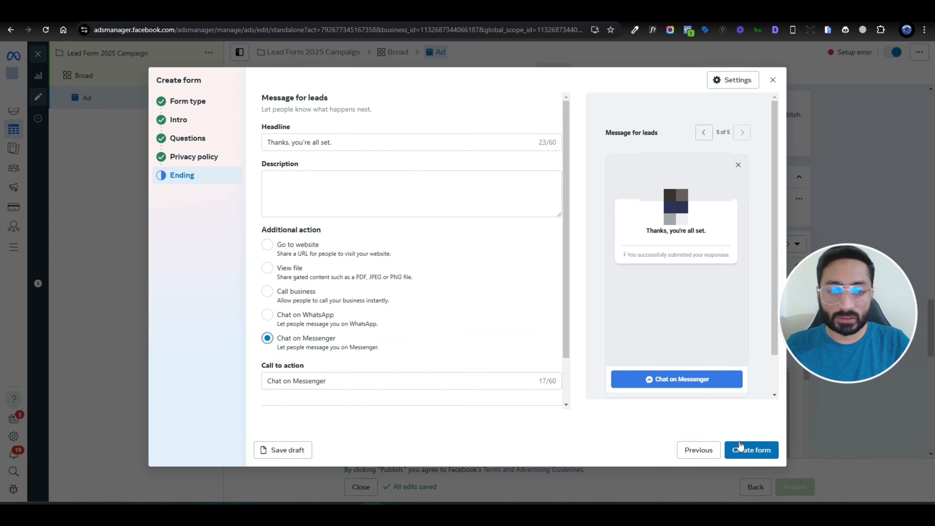
{"action": "left_click", "coordinate": [753, 450]}
{"action": "left_click", "coordinate": [279, 181]}
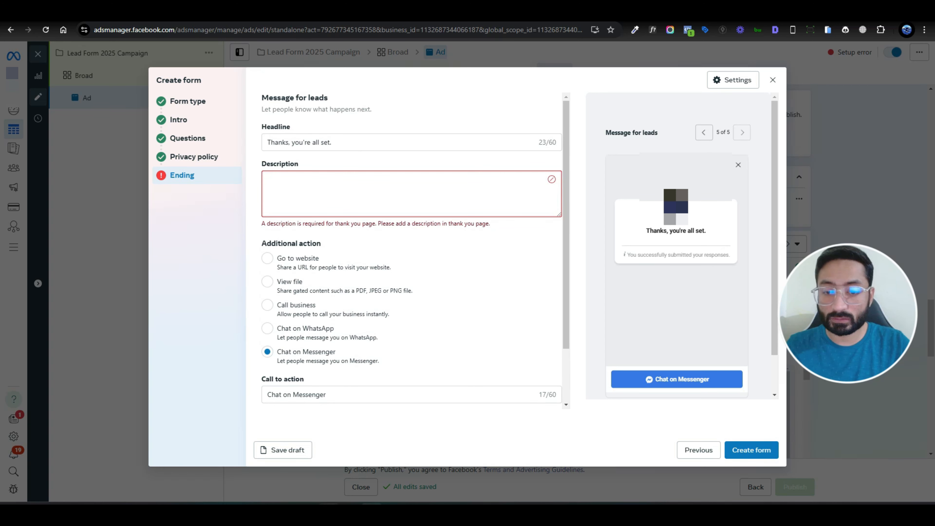
{"action": "type", "text": "Homes are selling fast at Ravir Maillardville, and we’re making it even easier for you to buy! For a limited time, enjoy NO GST on select homes, saving you thousands. Secure your home before it’s too late!"}
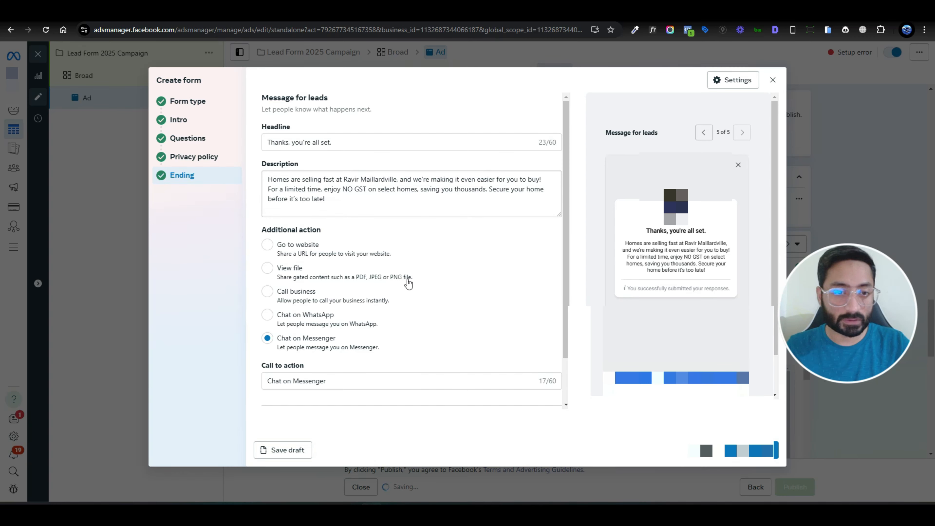
- Tick Website events under Tracking and launch the Build a URL parameter dialog
{"action": "scroll", "coordinate": [287, 288], "scroll_direction": "down", "scroll_amount": 7}
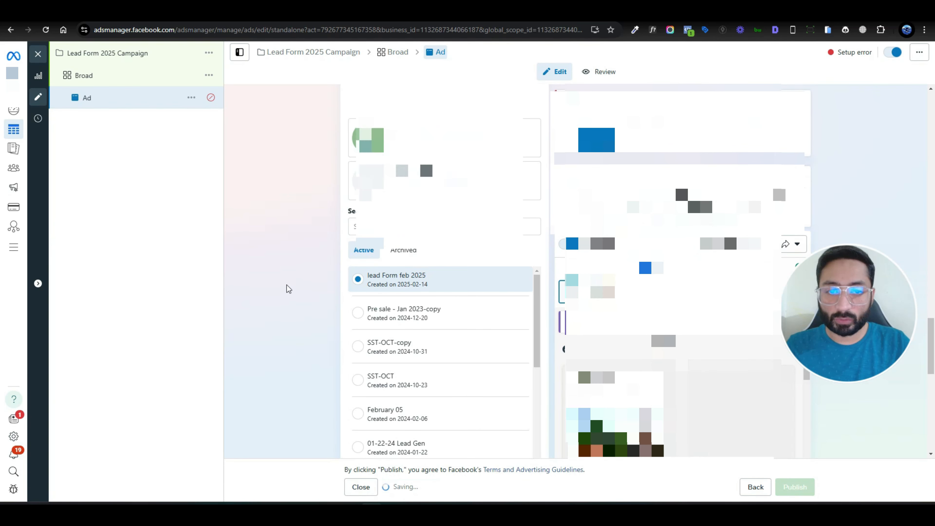
{"action": "scroll", "coordinate": [286, 285], "scroll_direction": "down", "scroll_amount": 6}
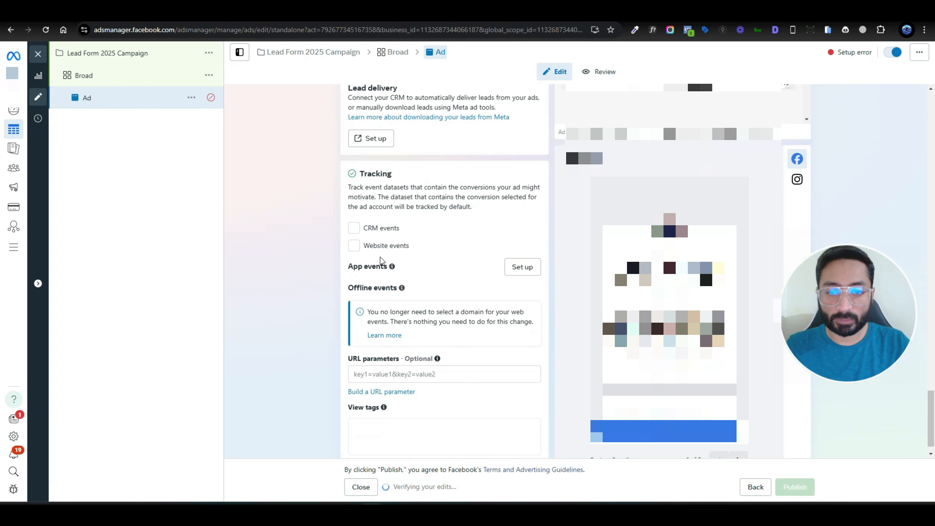
{"action": "left_click", "coordinate": [353, 246]}
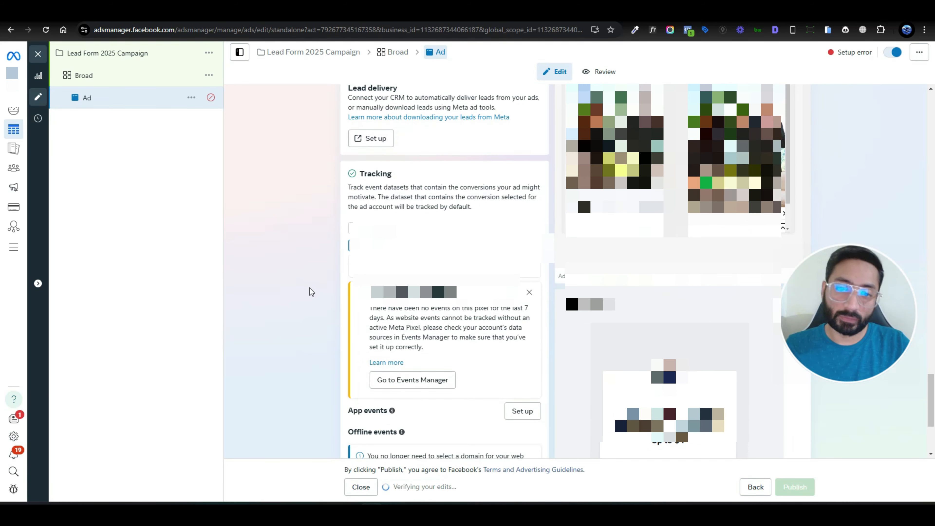
{"action": "scroll", "coordinate": [308, 289], "scroll_direction": "down", "scroll_amount": 3}
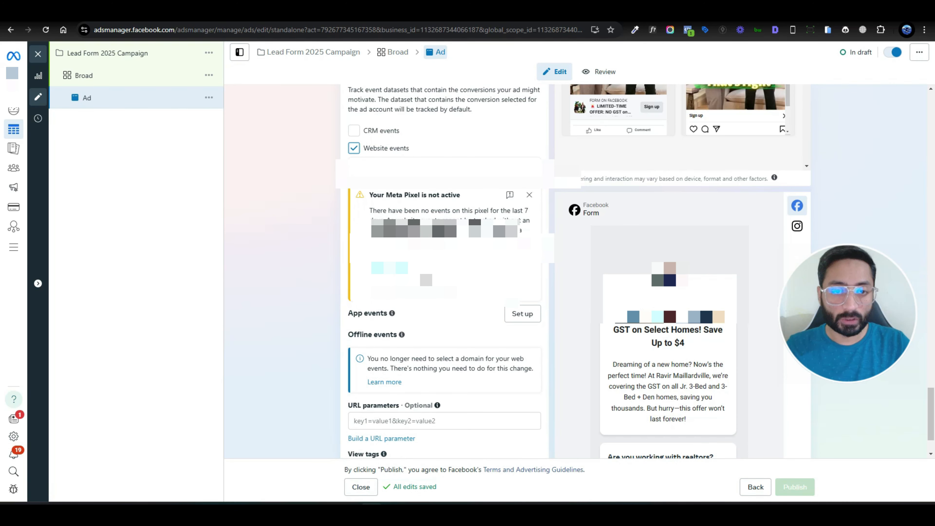
{"action": "scroll", "coordinate": [298, 293], "scroll_direction": "down", "scroll_amount": 2}
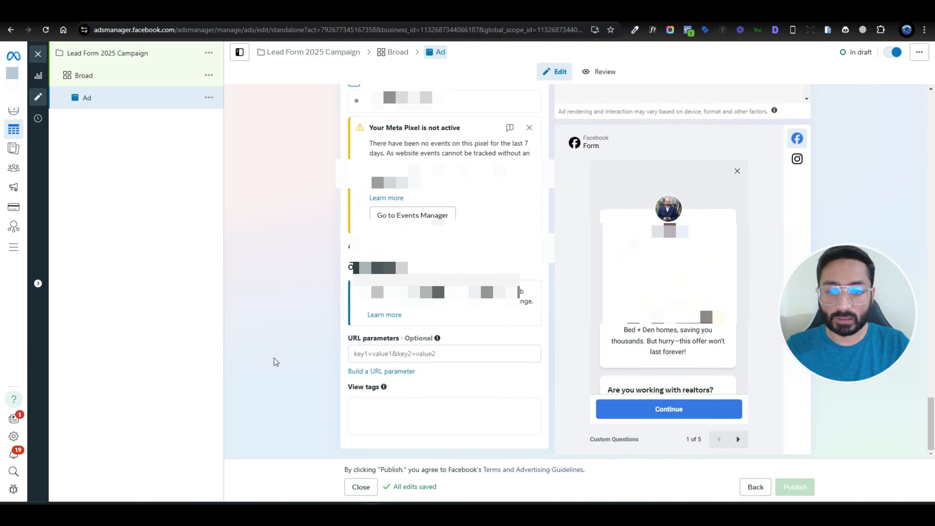
{"action": "left_click", "coordinate": [400, 371]}
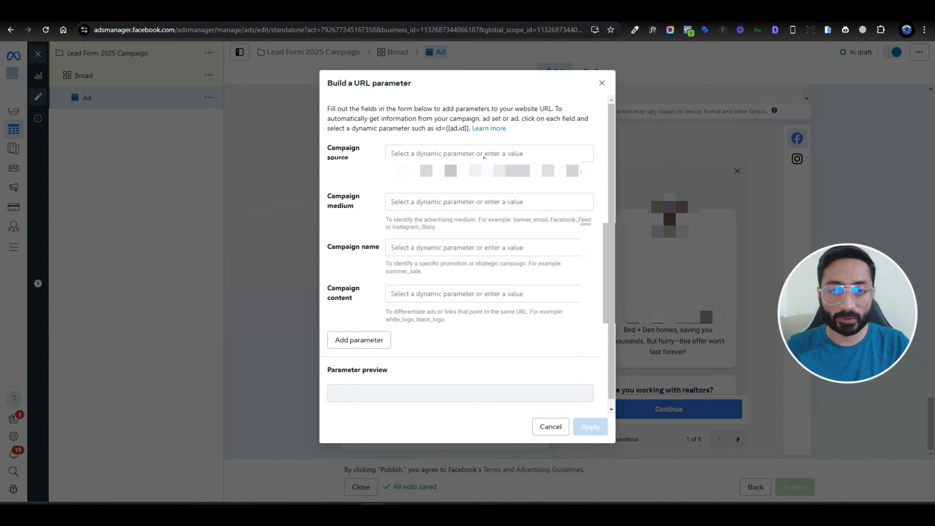
- Set source, medium, name and content to {{site_source_name}}, {{placement}}, {{campaign.name}}, {{ad.name}}
{"action": "left_click", "coordinate": [484, 157]}
{"action": "left_click", "coordinate": [476, 276]}
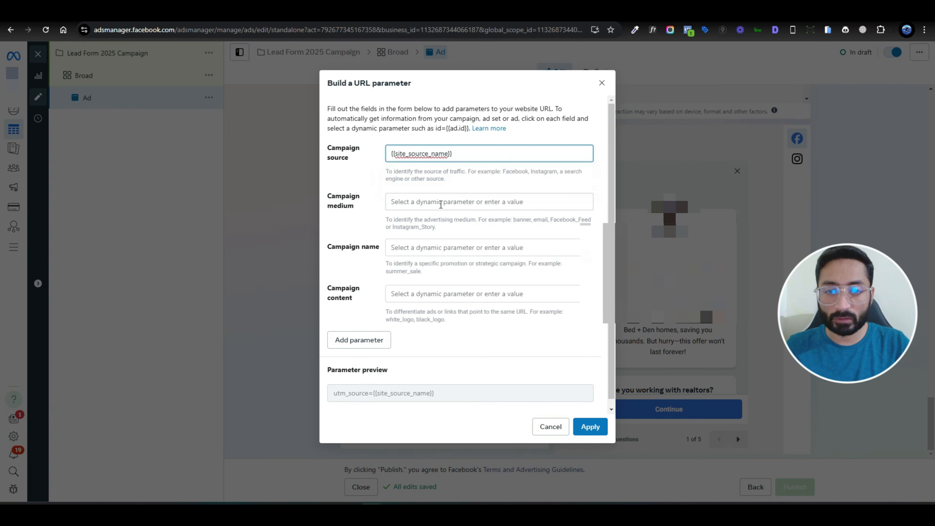
{"action": "left_click", "coordinate": [441, 204]}
{"action": "left_click", "coordinate": [438, 309]}
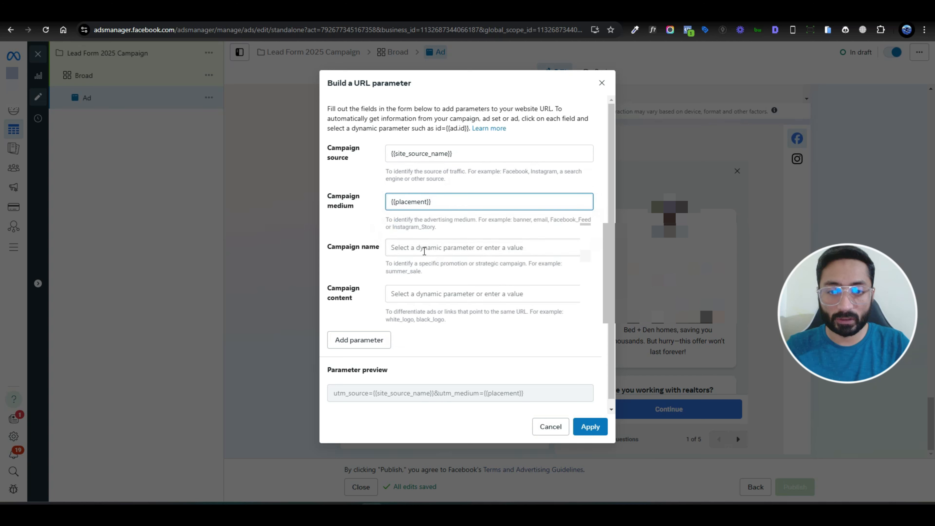
{"action": "left_click", "coordinate": [424, 251]}
{"action": "left_click", "coordinate": [438, 313]}
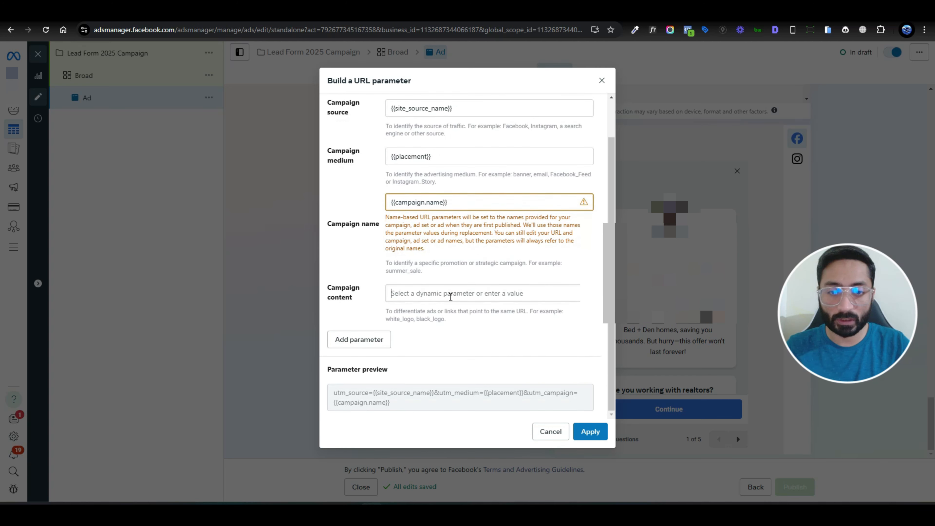
{"action": "left_click", "coordinate": [450, 296]}
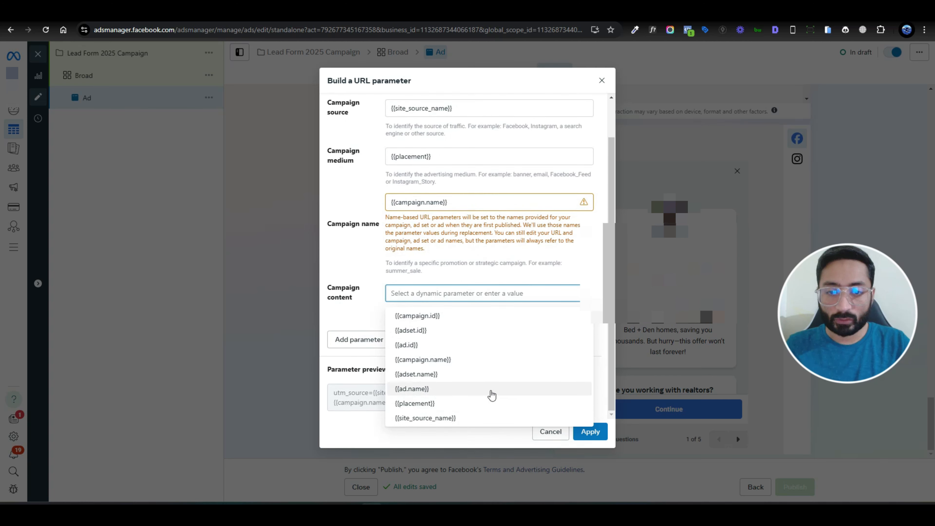
{"action": "left_click", "coordinate": [492, 390]}
- Add a custom 'Adset' URL parameter with the value {{adset.name}}
{"action": "scroll", "coordinate": [361, 317], "scroll_direction": "down", "scroll_amount": 1}
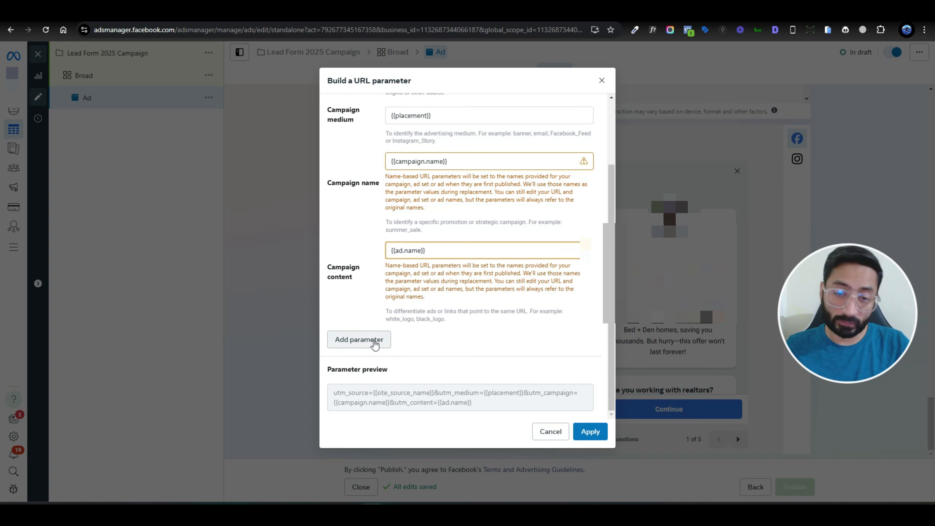
{"action": "left_click", "coordinate": [370, 340]}
{"action": "scroll", "coordinate": [365, 348], "scroll_direction": "down", "scroll_amount": 2}
{"action": "type", "text": "Adset"}
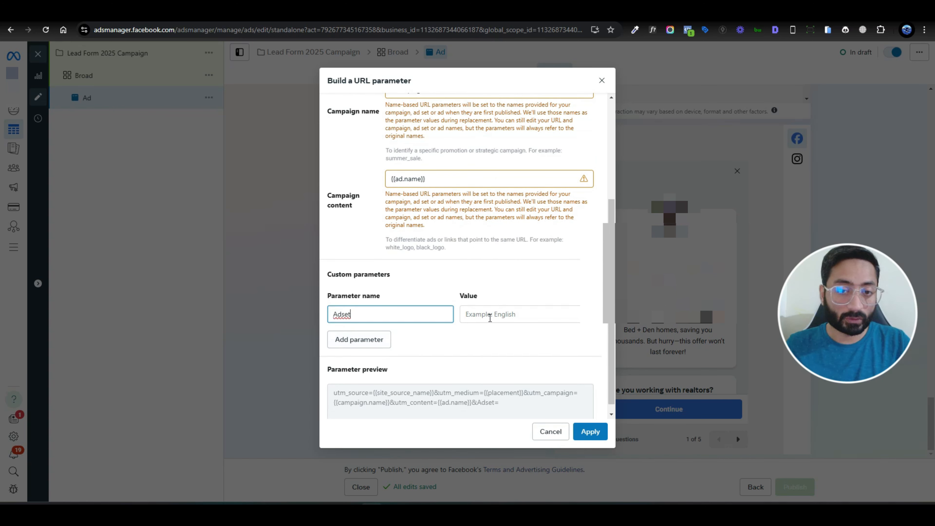
{"action": "left_click", "coordinate": [489, 315]}
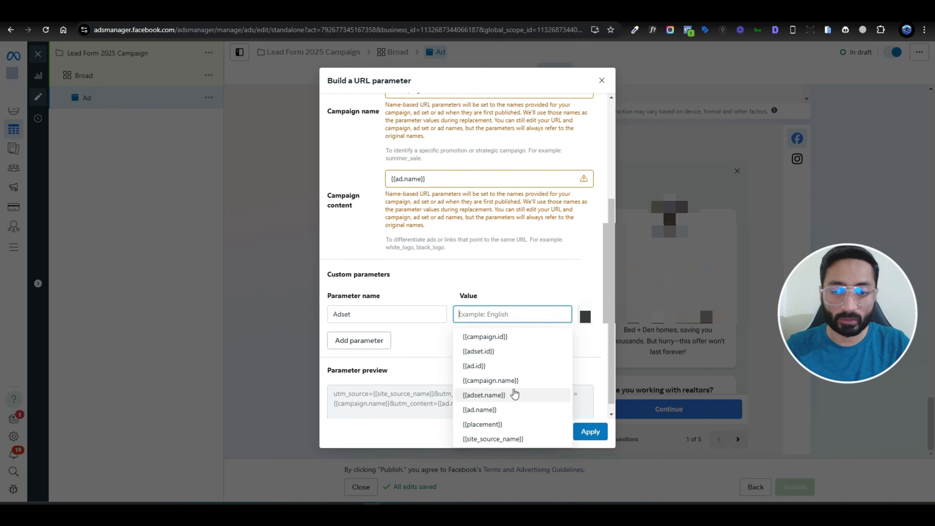
{"action": "left_click", "coordinate": [514, 394]}
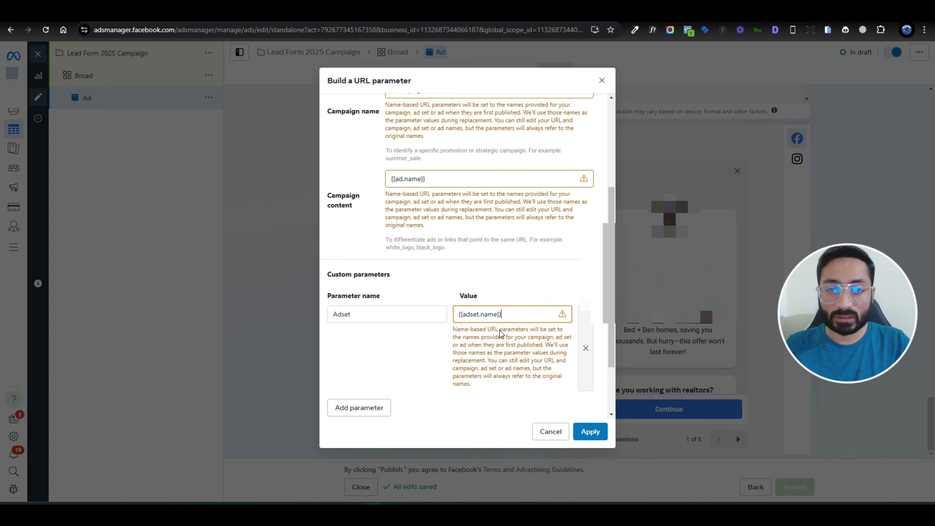
{"action": "scroll", "coordinate": [444, 221], "scroll_direction": "up", "scroll_amount": 5}
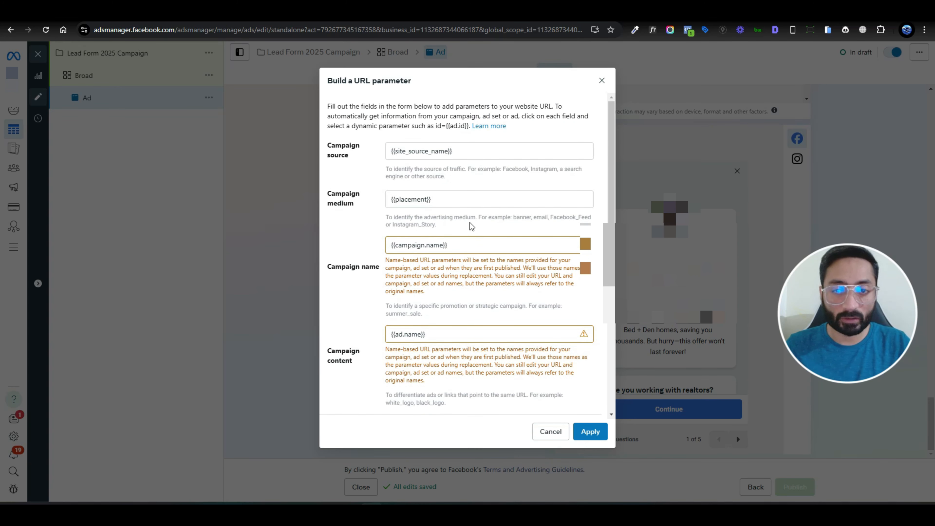
{"action": "scroll", "coordinate": [497, 239], "scroll_direction": "down", "scroll_amount": 3}
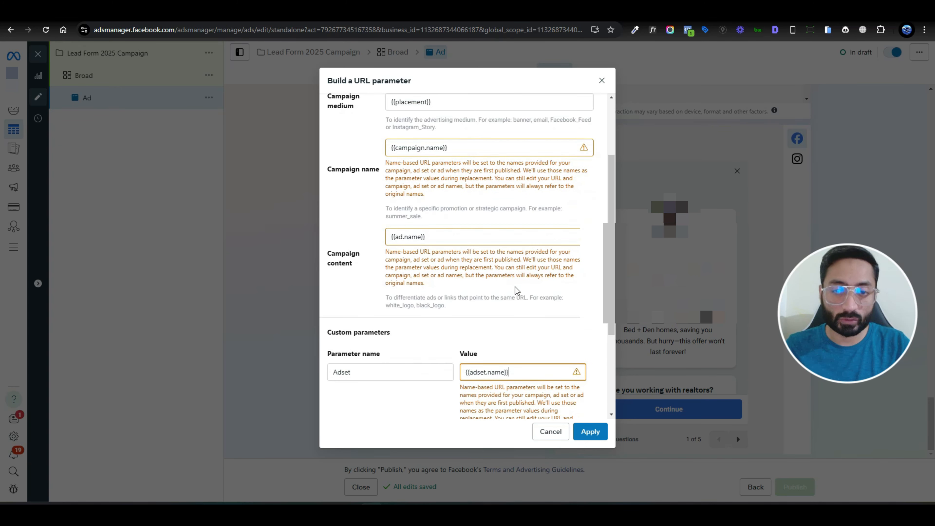
{"action": "scroll", "coordinate": [535, 298], "scroll_direction": "down", "scroll_amount": 3}
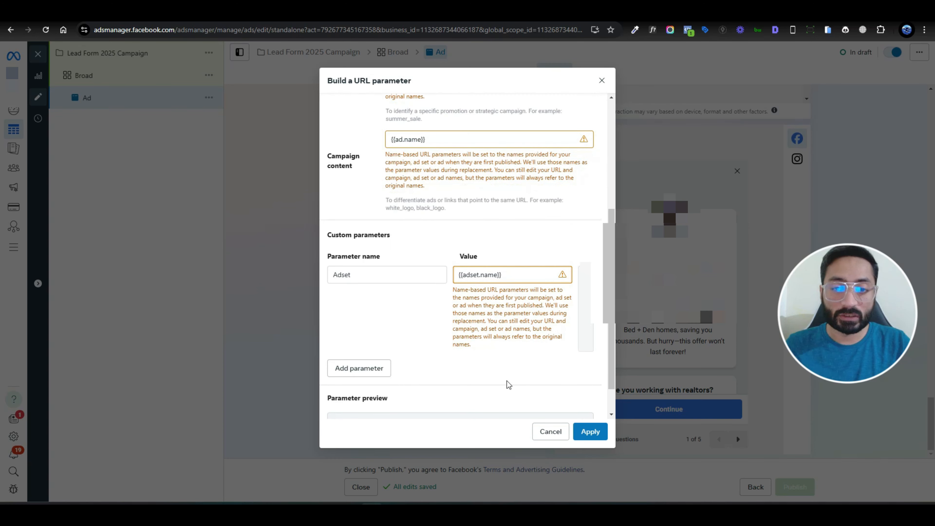
- Apply the built parameters so the utm_source string fills the ad's URL parameters
{"action": "left_click", "coordinate": [590, 433]}
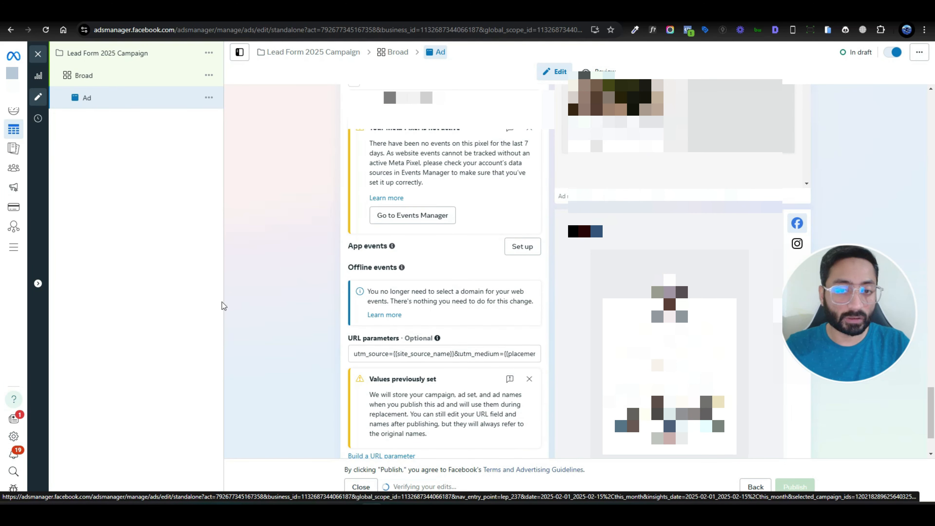
{"action": "scroll", "coordinate": [311, 299], "scroll_direction": "down", "scroll_amount": 2}
{"action": "scroll", "coordinate": [330, 308], "scroll_direction": "up", "scroll_amount": 15}
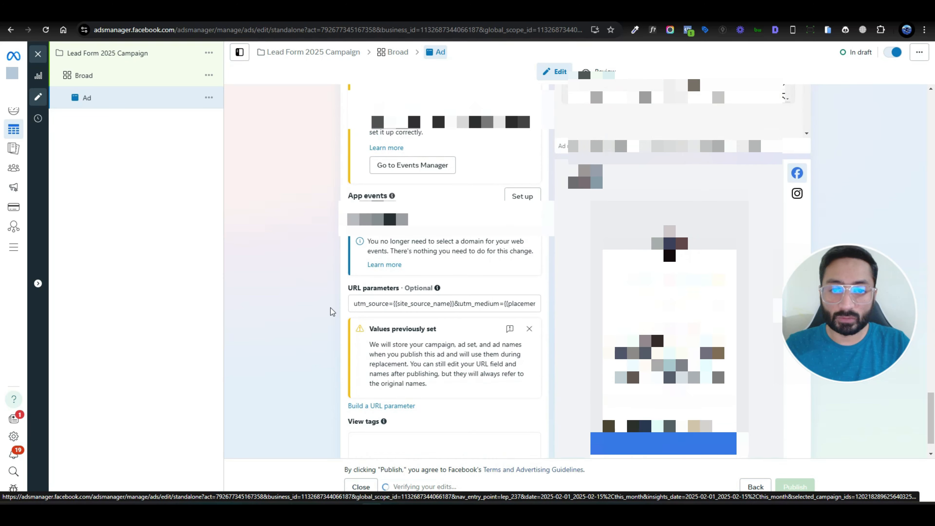
{"action": "scroll", "coordinate": [276, 306], "scroll_direction": "up", "scroll_amount": 20}
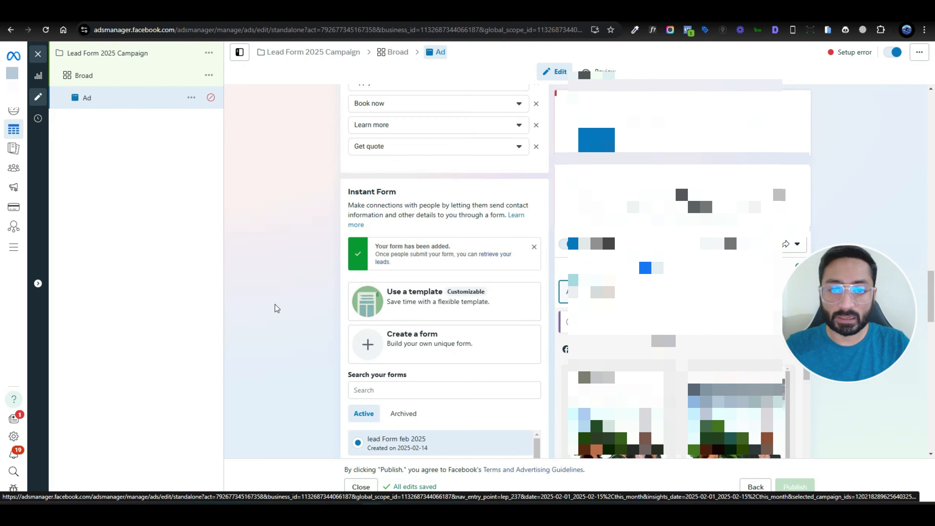
{"action": "scroll", "coordinate": [274, 303], "scroll_direction": "up", "scroll_amount": 1}
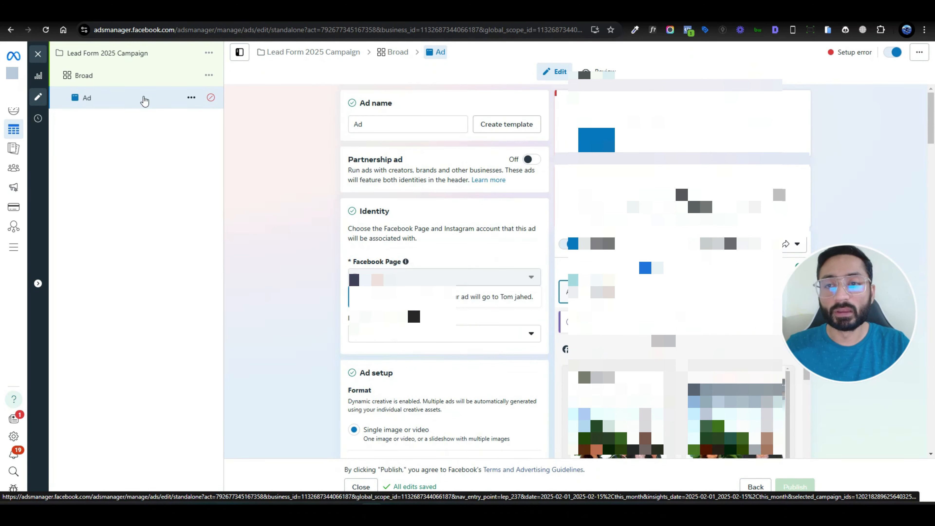